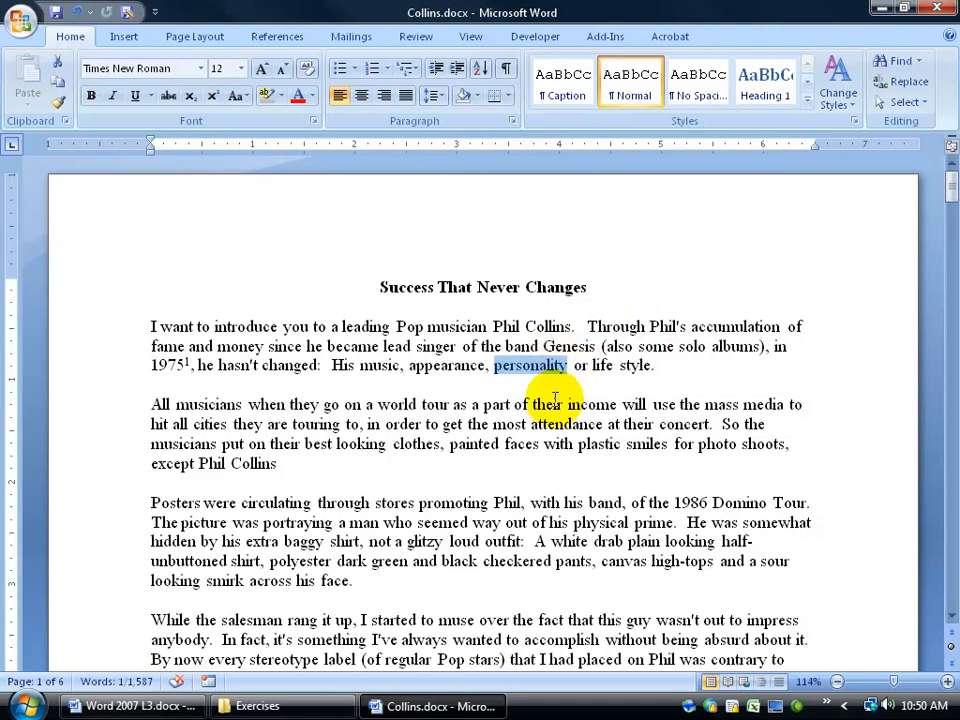
# Jump to the Lyrics bookmark from the Bookmark list, then scroll back to the opening paragraph.
pyautogui.click(546, 371)
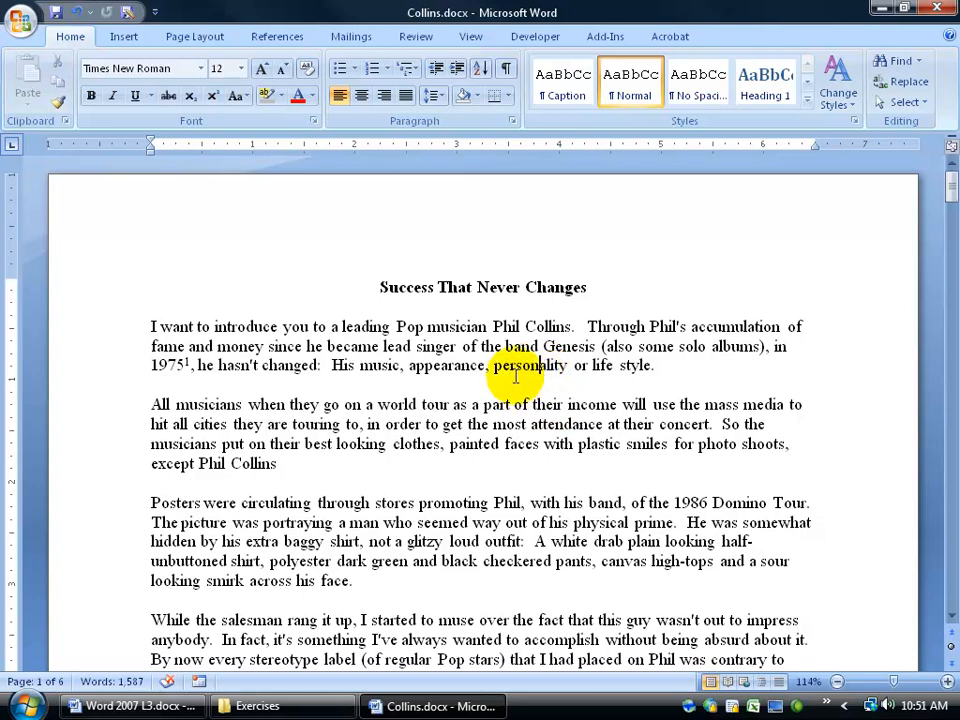
pyautogui.moveTo(492, 326); pyautogui.dragTo(562, 332)
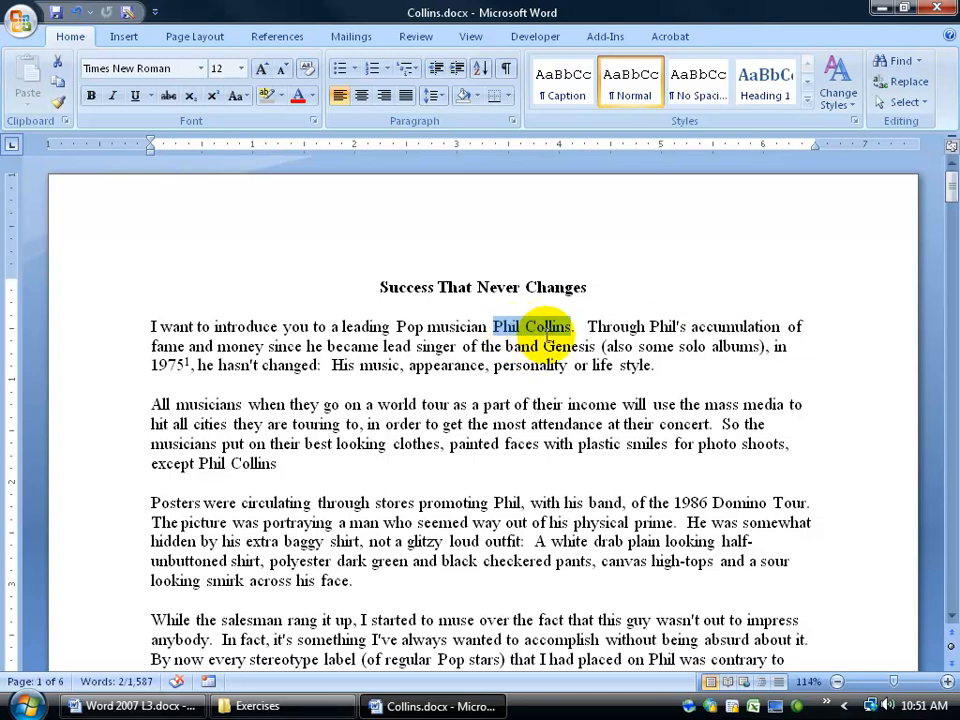
pyautogui.click(543, 346)
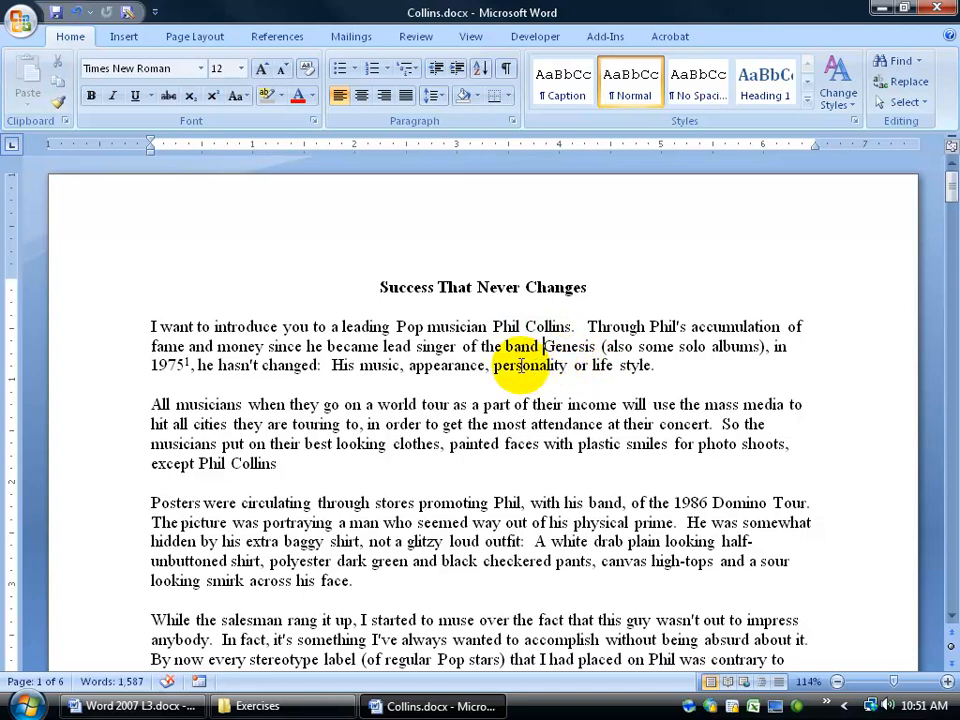
pyautogui.click(124, 37)
pyautogui.click(405, 81)
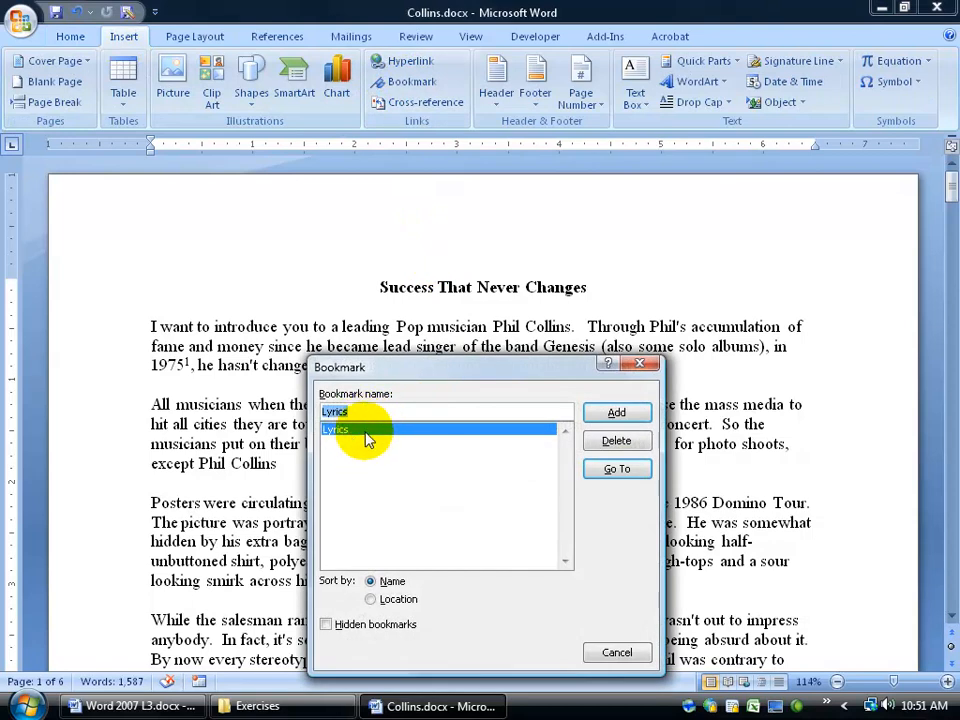
pyautogui.click(615, 470)
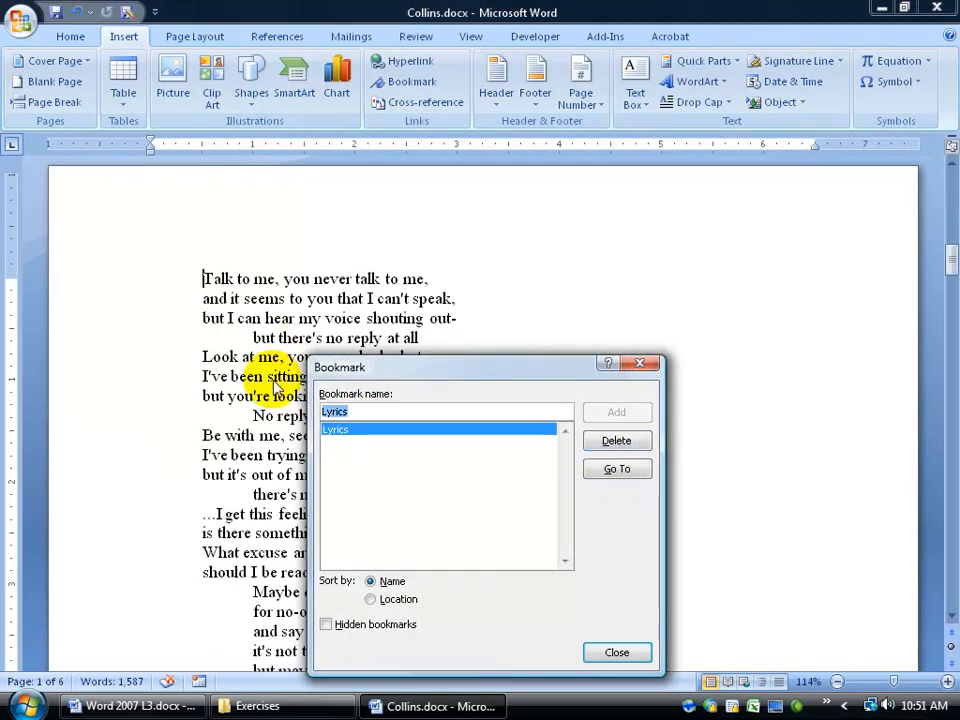
pyautogui.click(597, 652)
pyautogui.moveTo(944, 262); pyautogui.dragTo(949, 182)
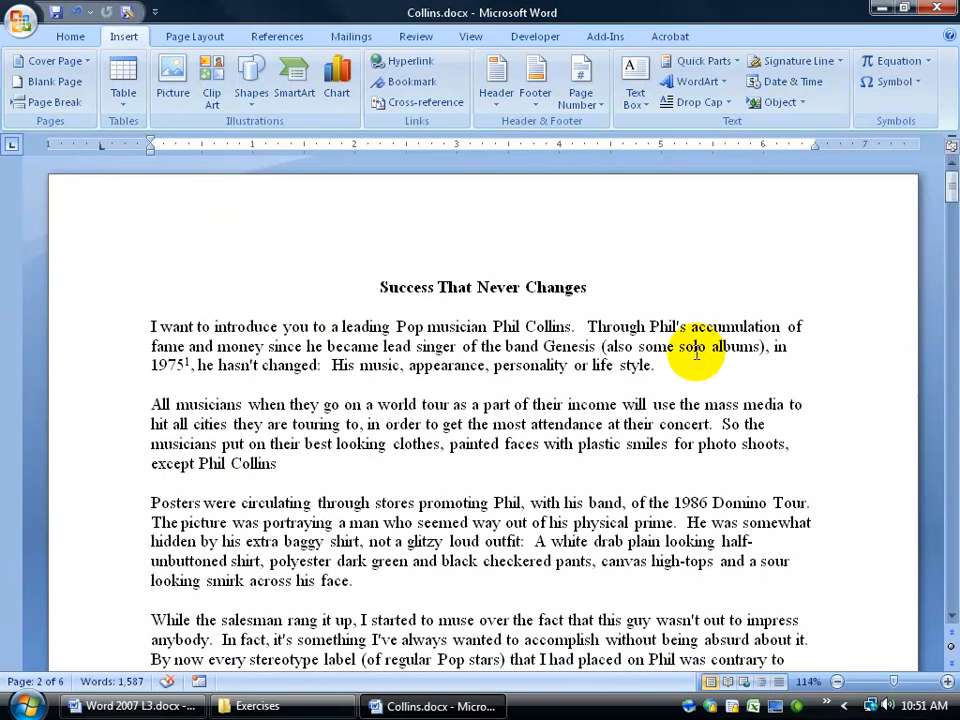
# Hyperlink 'personality' to the Lyrics bookmark using Place in This Document.
pyautogui.doubleClick(515, 366)
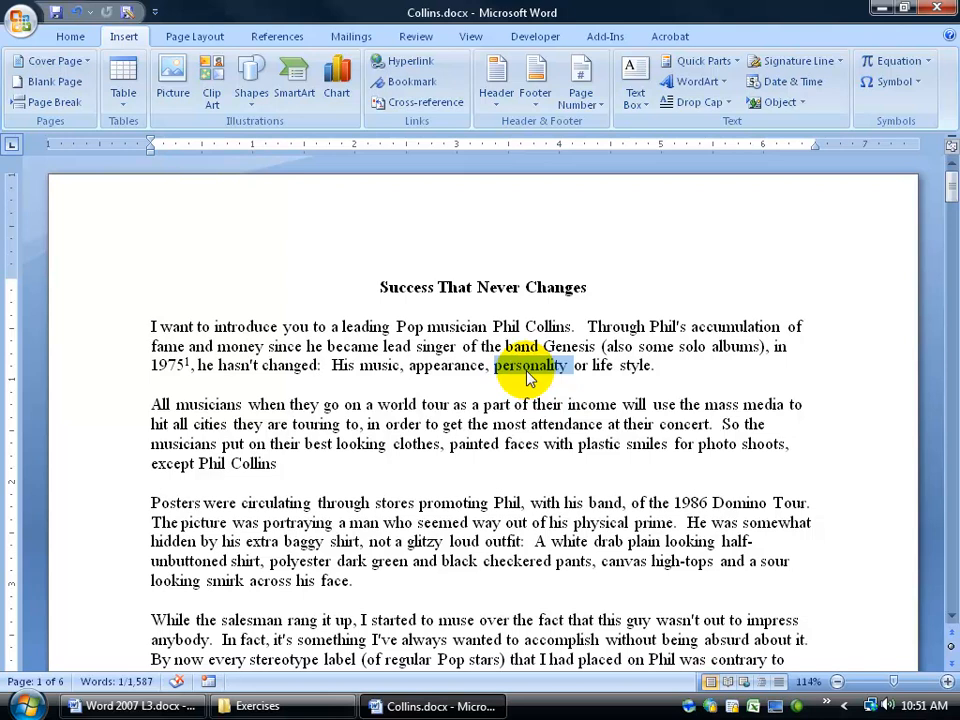
pyautogui.rightClick(512, 370)
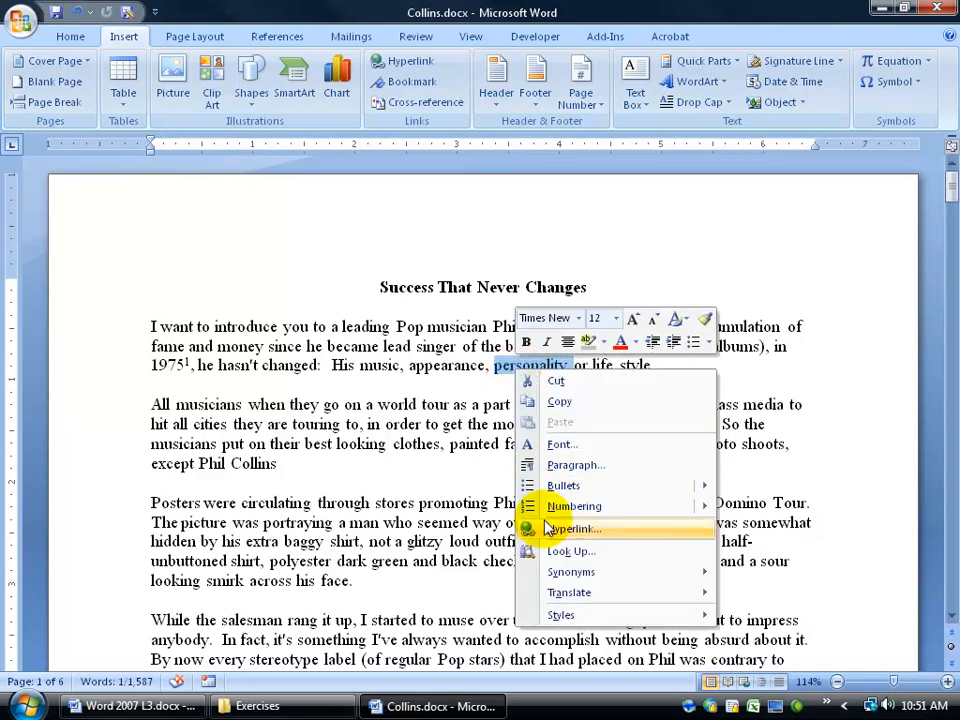
pyautogui.click(525, 375)
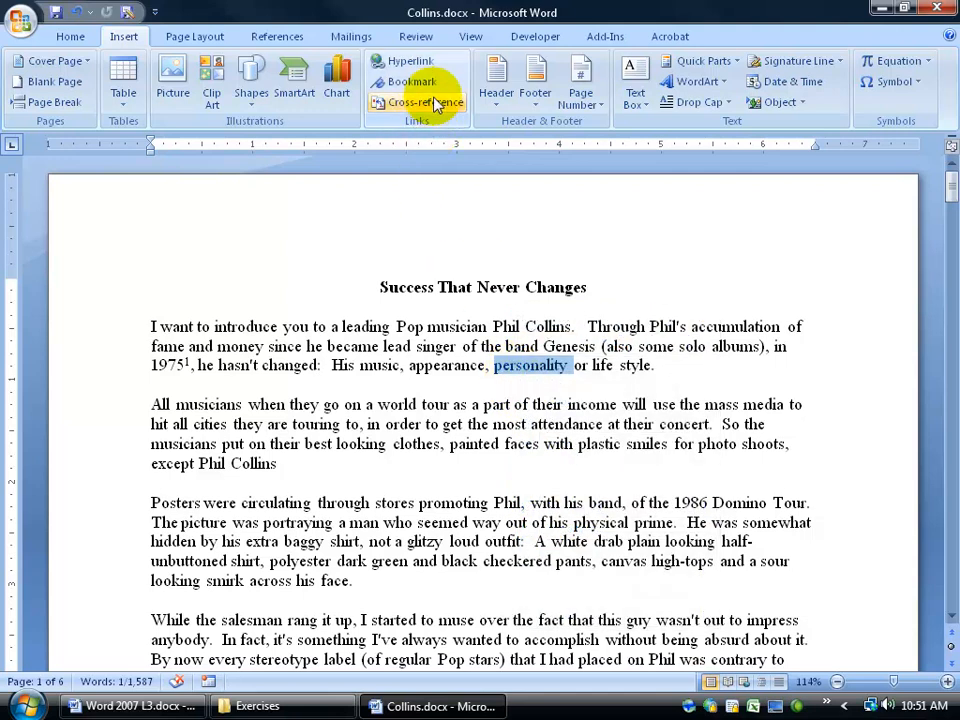
pyautogui.click(418, 64)
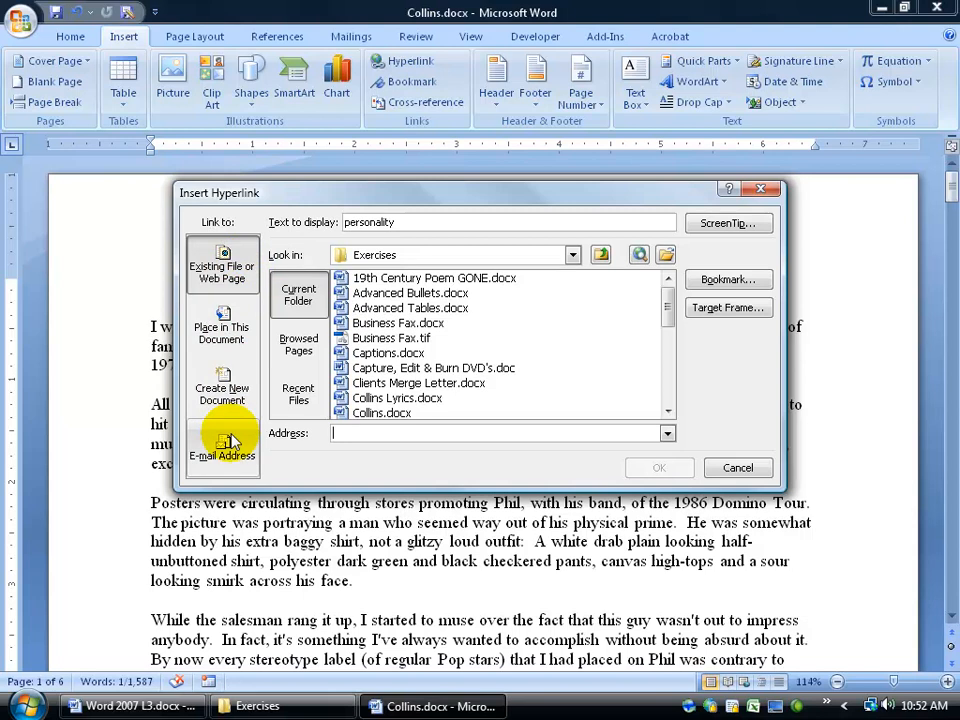
pyautogui.click(235, 336)
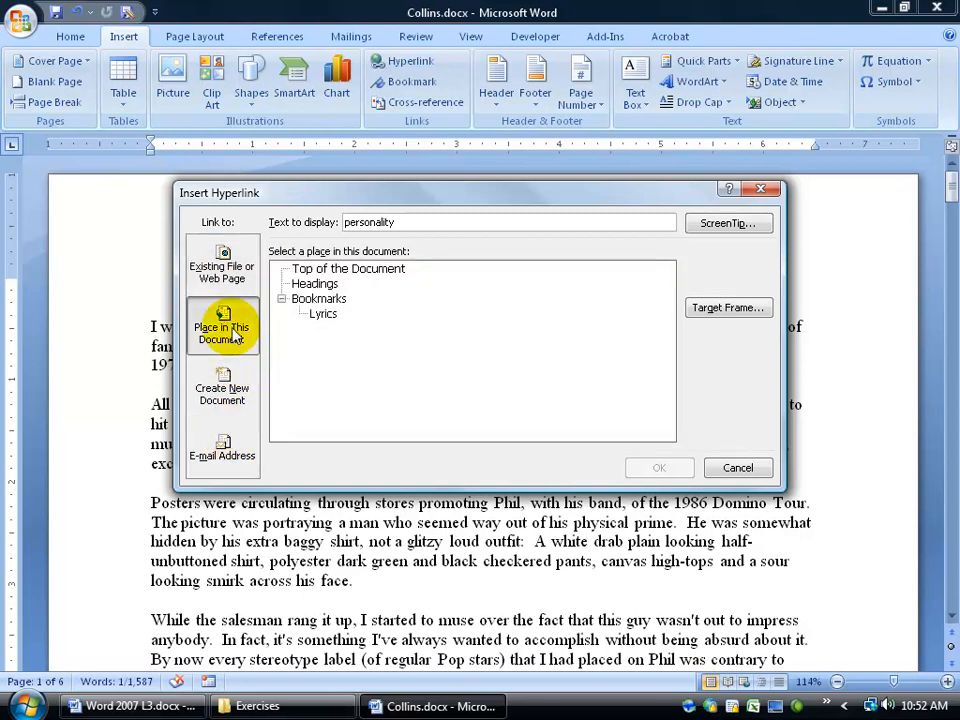
pyautogui.click(322, 315)
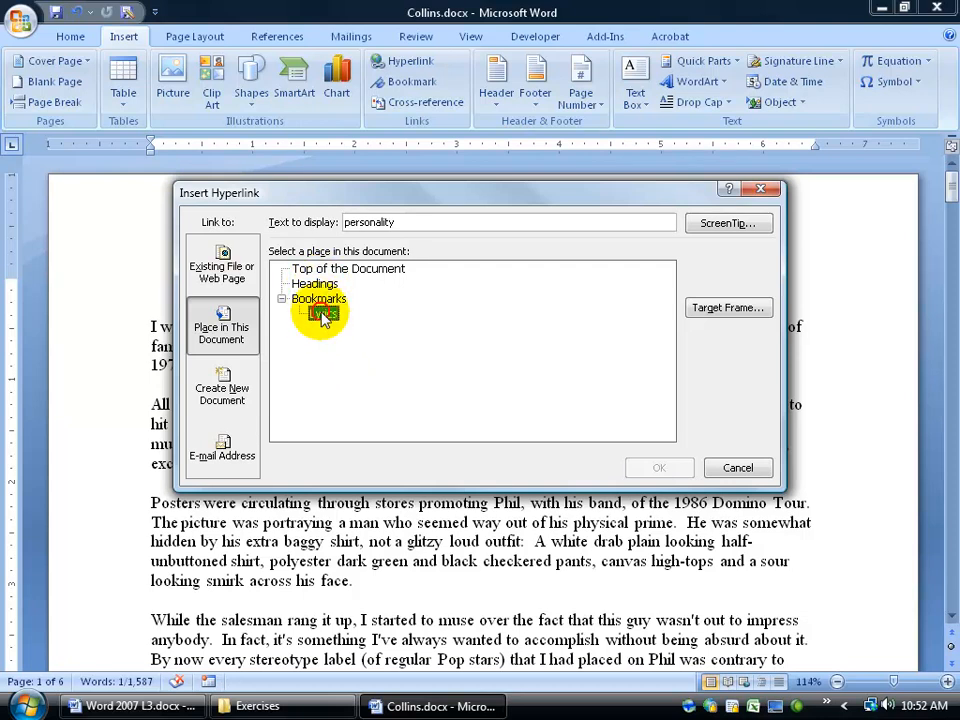
pyautogui.click(665, 469)
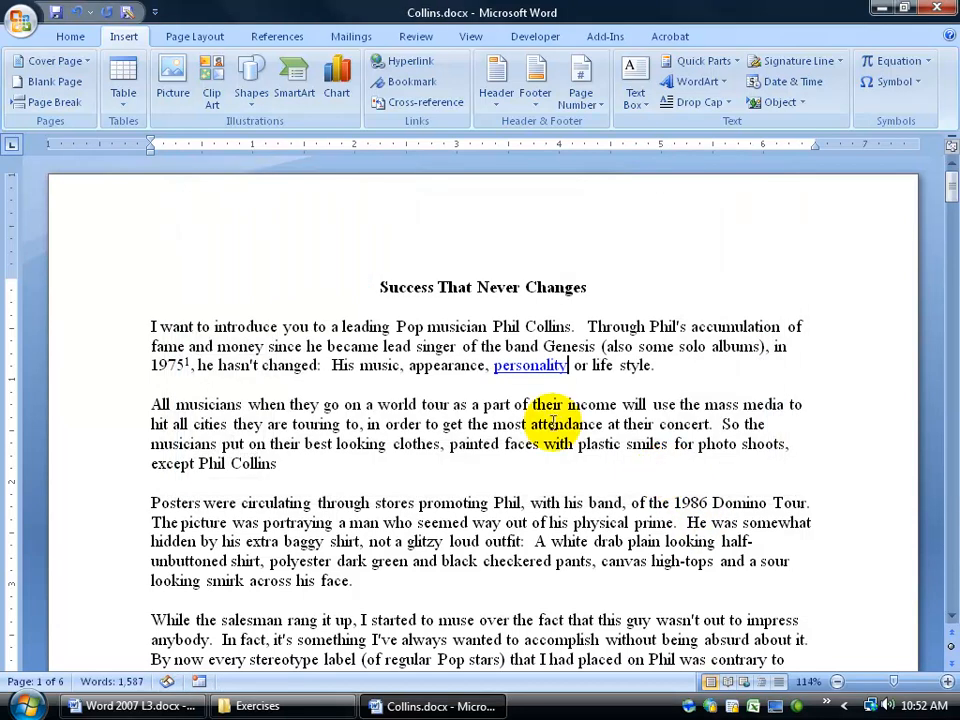
pyautogui.moveTo(528, 365)
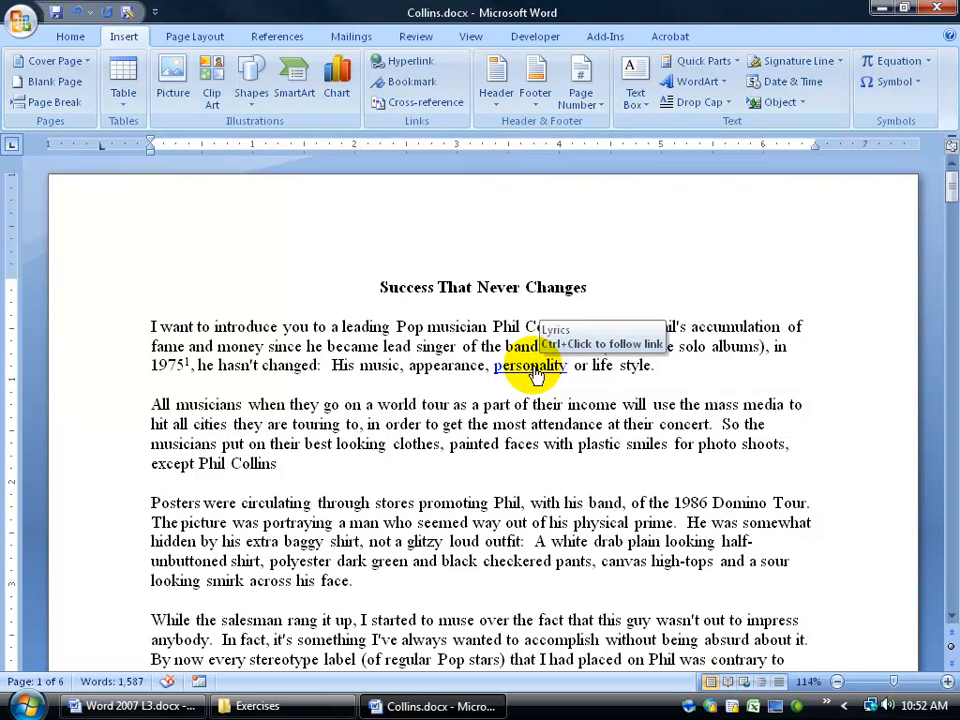
pyautogui.keyDown('ctrl'); pyautogui.click(533, 368); pyautogui.keyUp('ctrl')
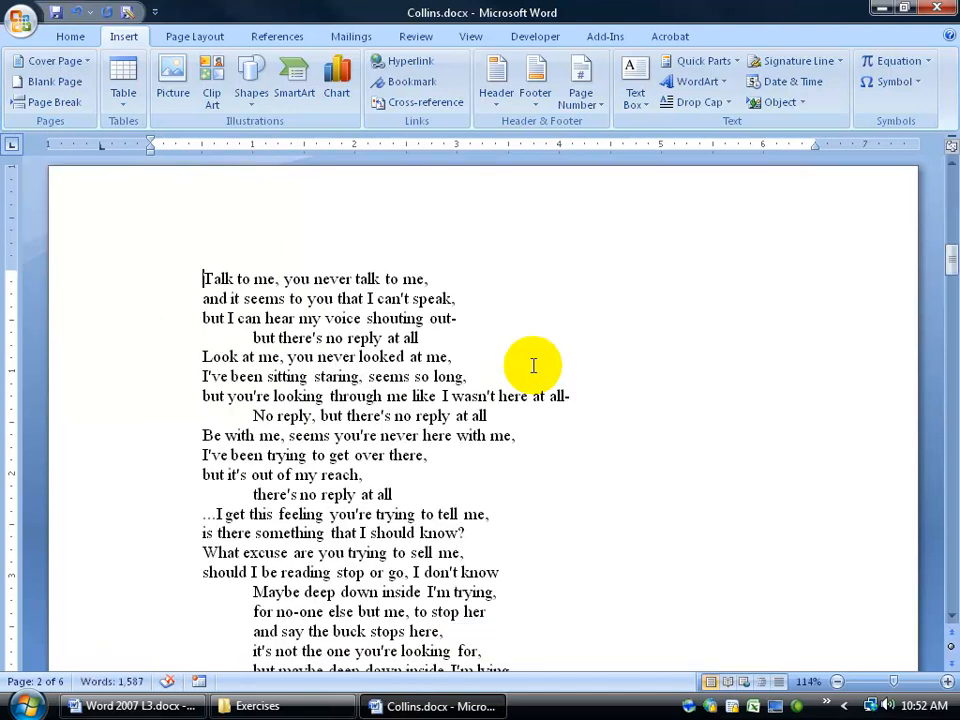
pyautogui.moveTo(947, 257); pyautogui.dragTo(945, 176)
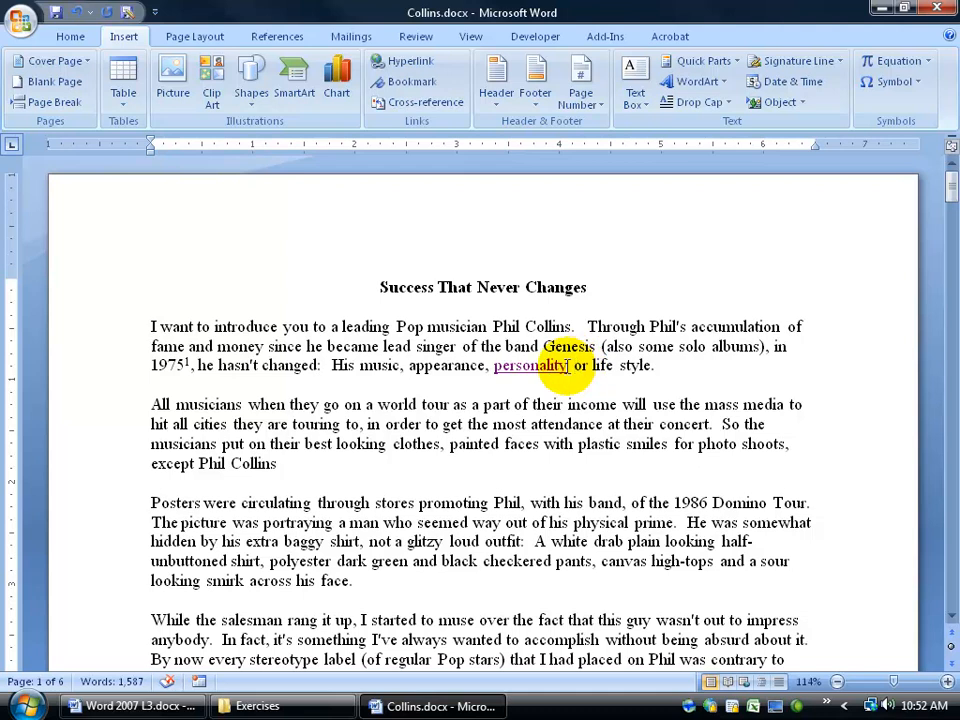
pyautogui.moveTo(530, 366)
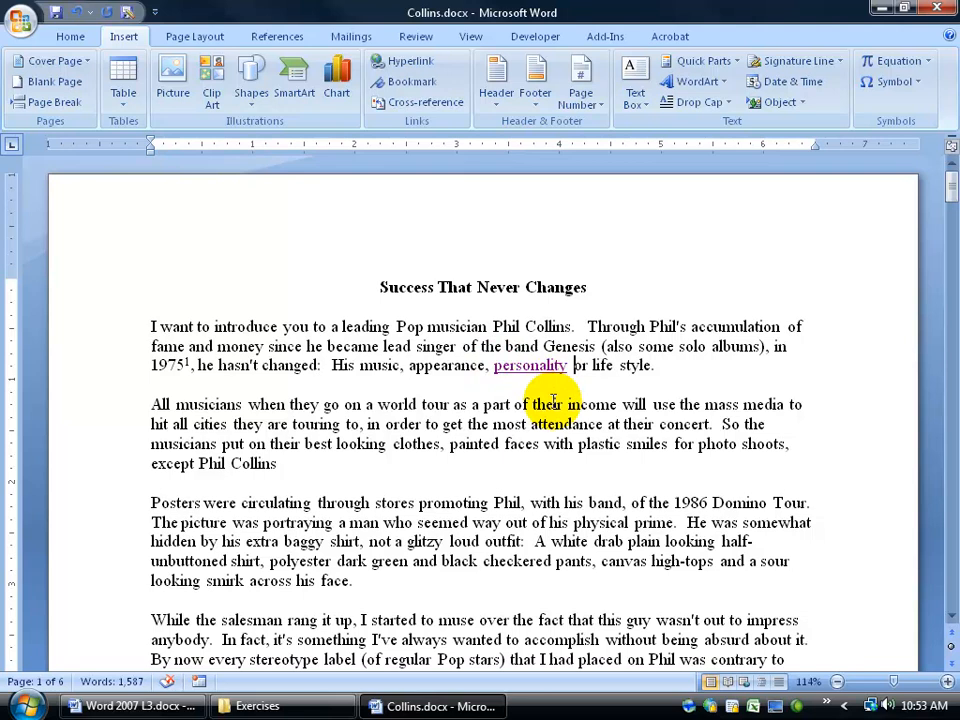
# Switch to the Exercises folder window and open Phil.docx.
pyautogui.click(295, 710)
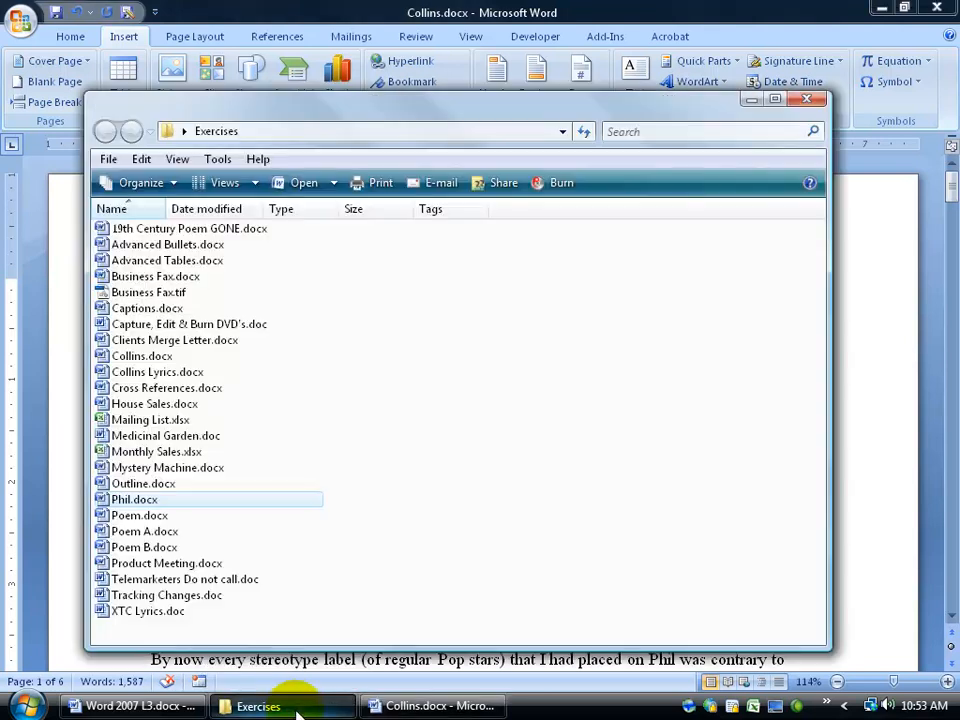
pyautogui.doubleClick(125, 500)
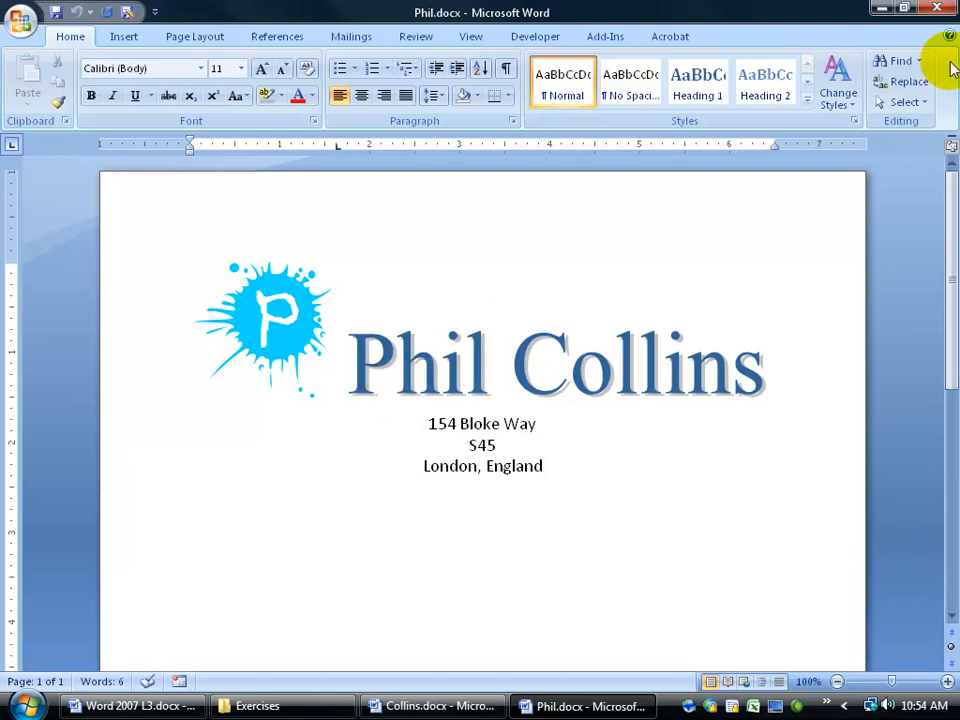
# Close Phil.docx and select 'Phil Collins' in the first sentence of Collins.docx.
pyautogui.click(936, 8)
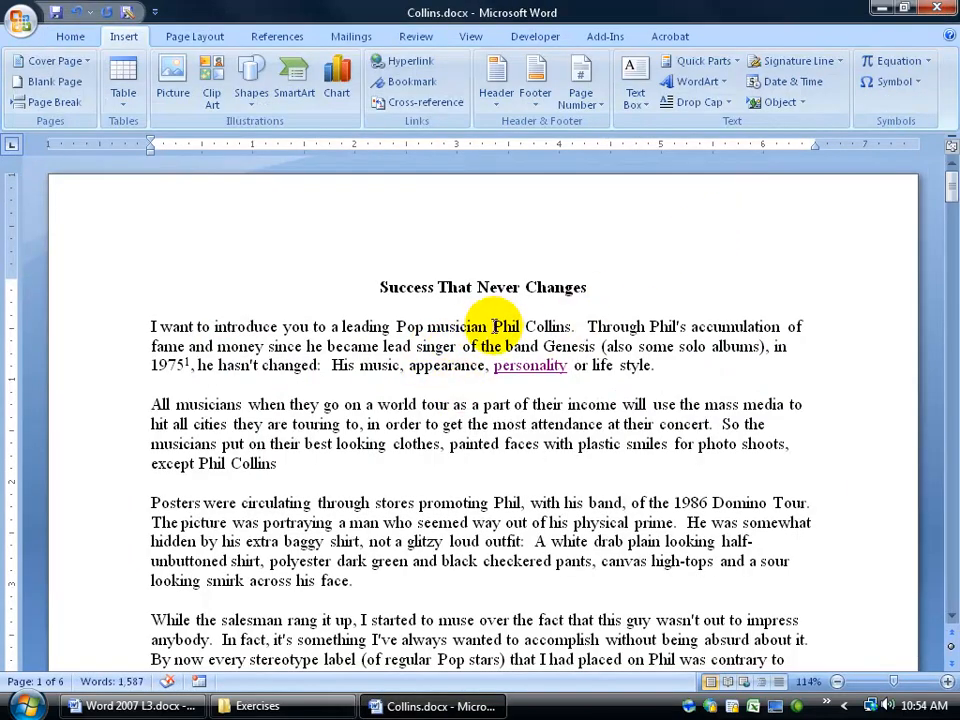
pyautogui.moveTo(494, 327); pyautogui.dragTo(540, 330)
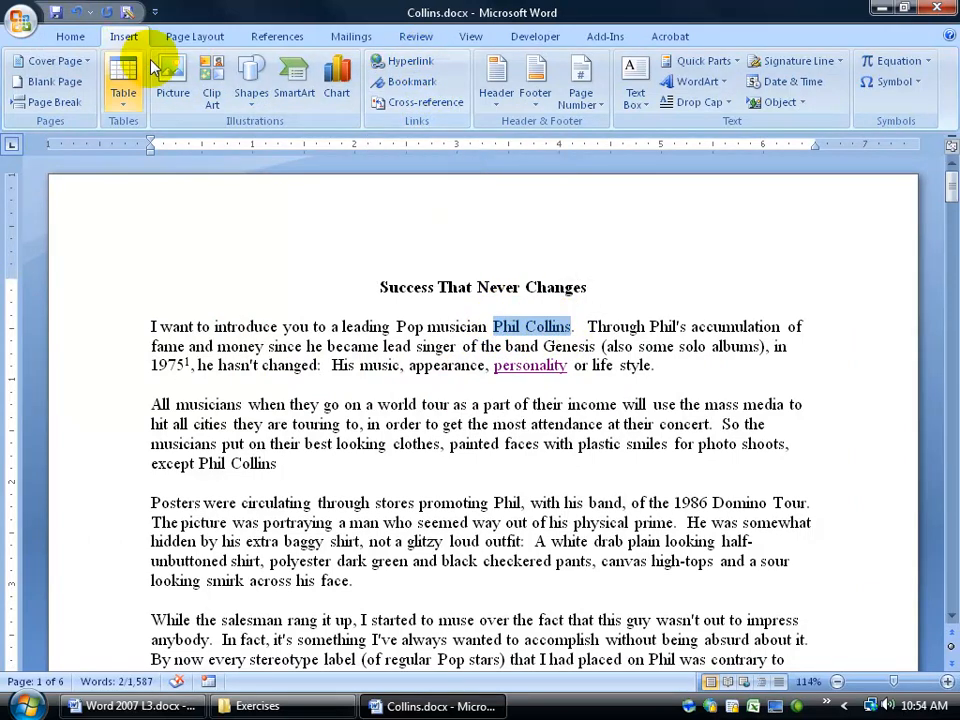
# Start a hyperlink on 'Phil Collins' and pick Desktop > Exercises > Phil.docx as the target file.
pyautogui.rightClick(516, 330)
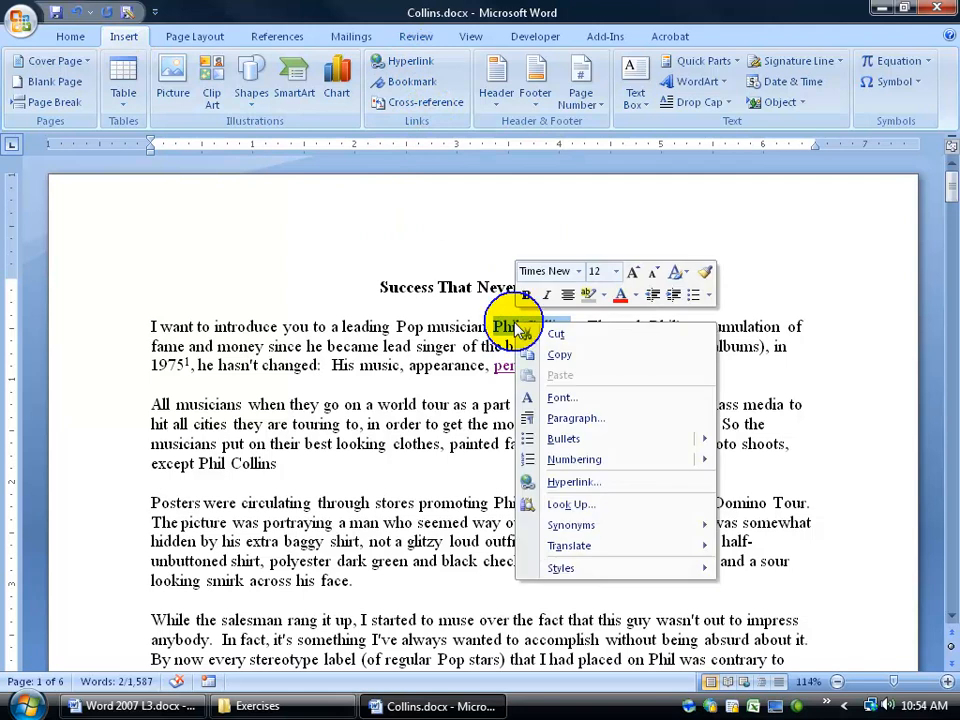
pyautogui.click(566, 482)
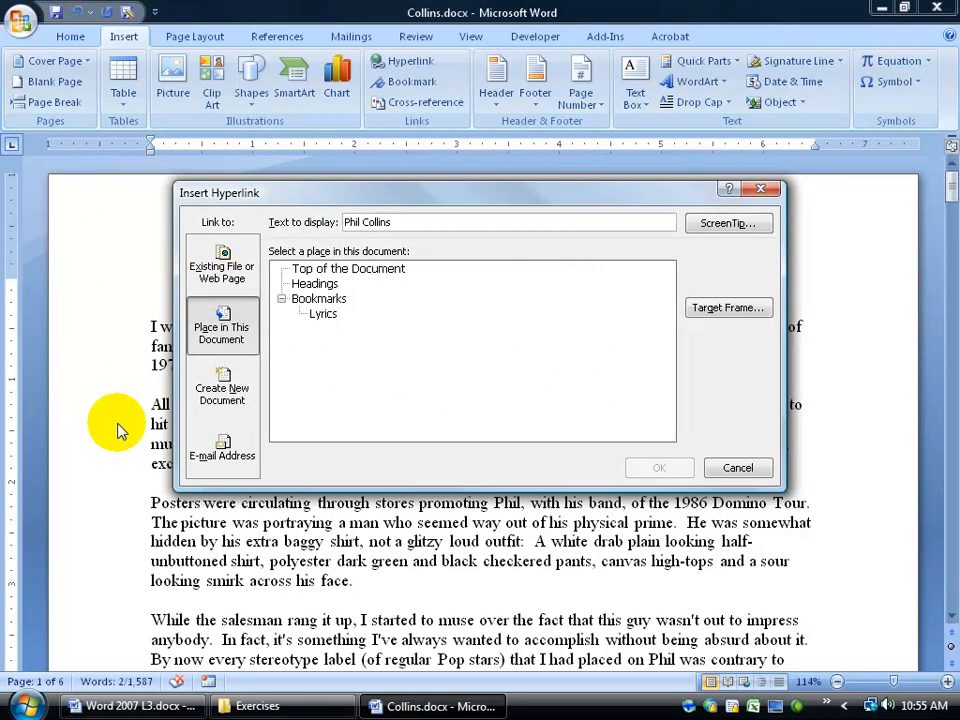
pyautogui.click(222, 272)
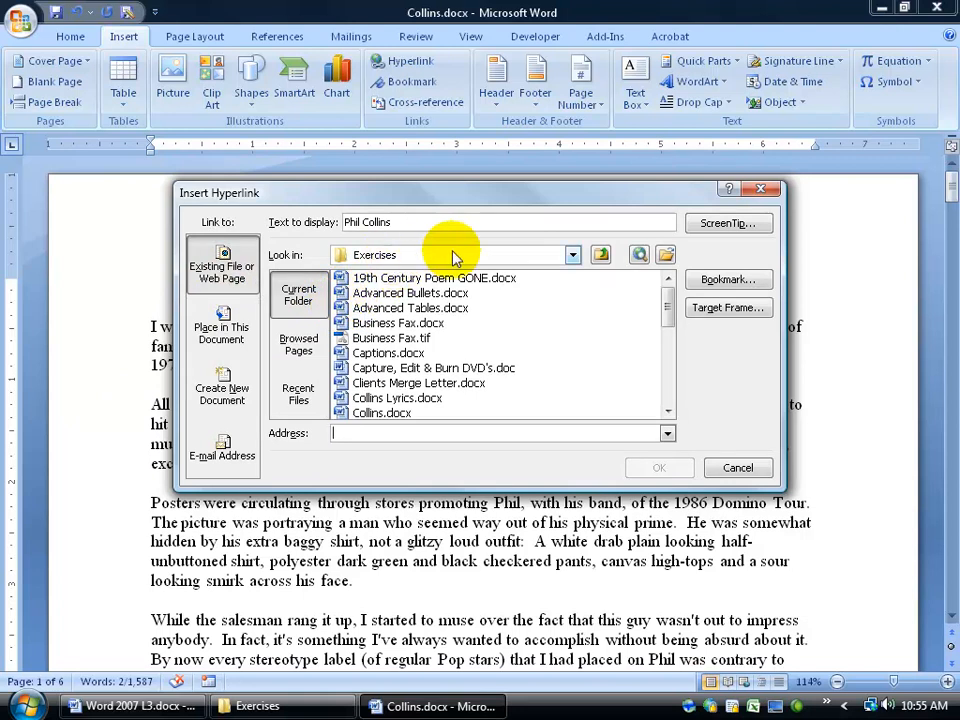
pyautogui.click(572, 256)
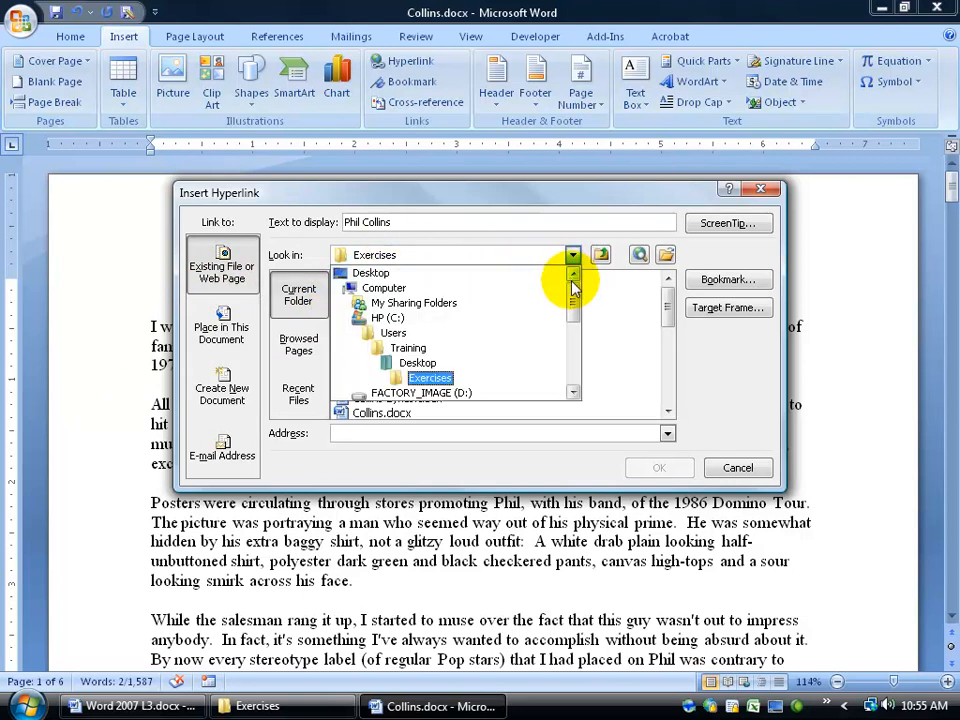
pyautogui.click(504, 278)
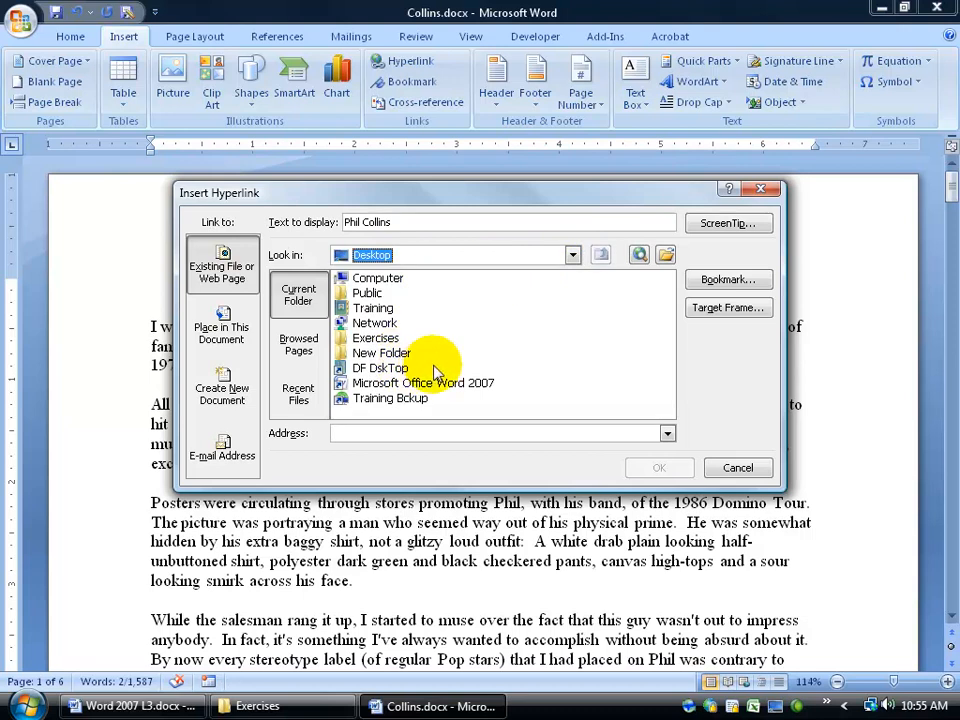
pyautogui.doubleClick(376, 339)
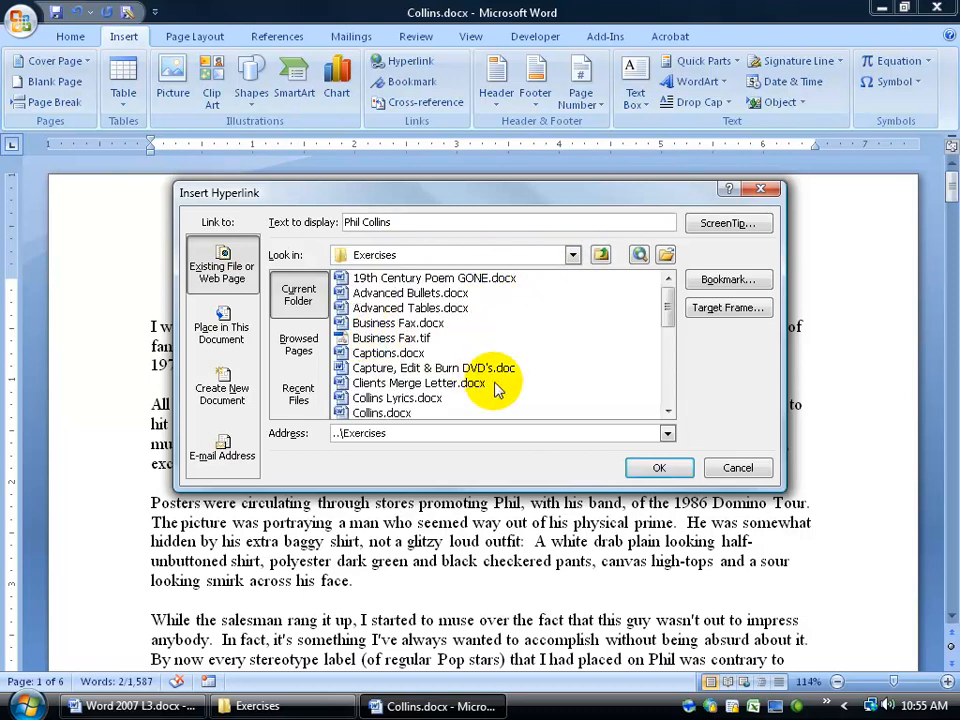
pyautogui.moveTo(664, 306); pyautogui.dragTo(666, 355)
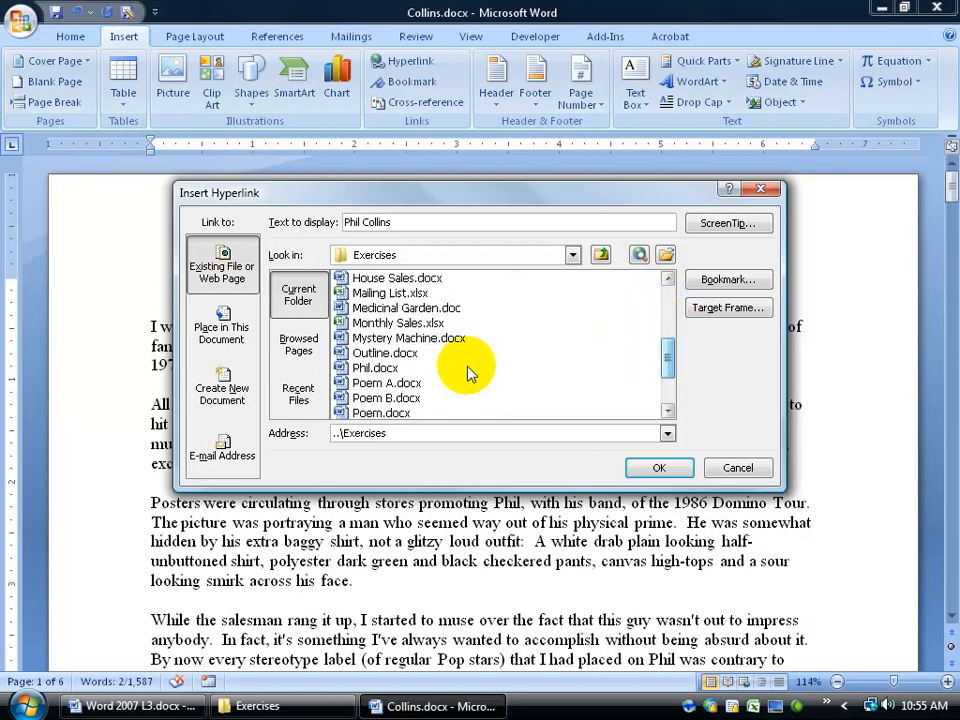
pyautogui.click(360, 368)
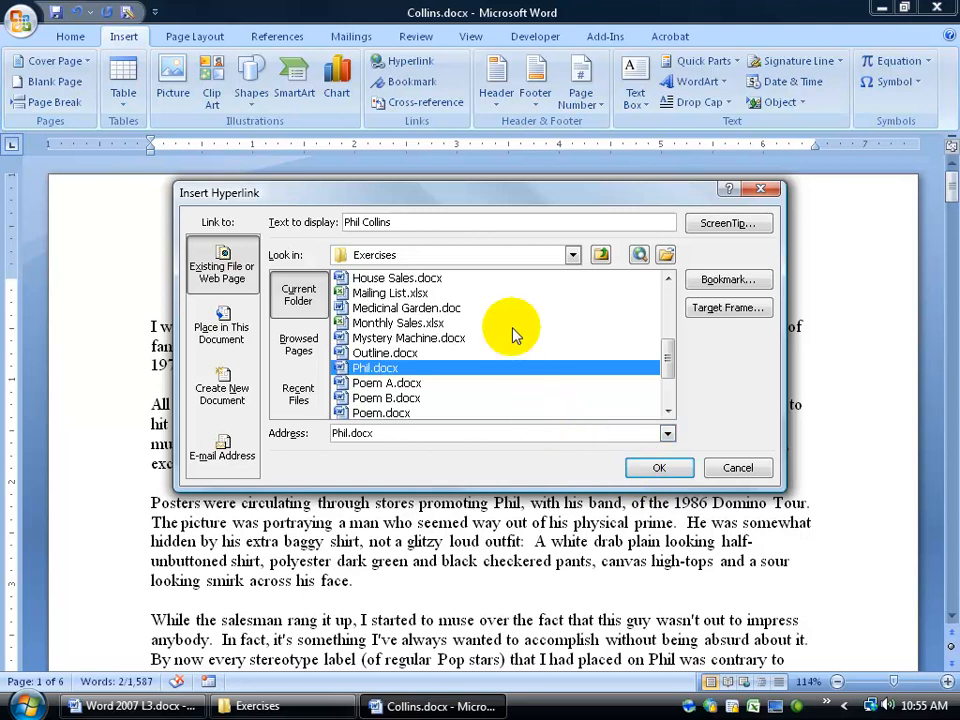
# Give the link the ScreenTip 'This is Phil's Logo document'.
pyautogui.click(740, 226)
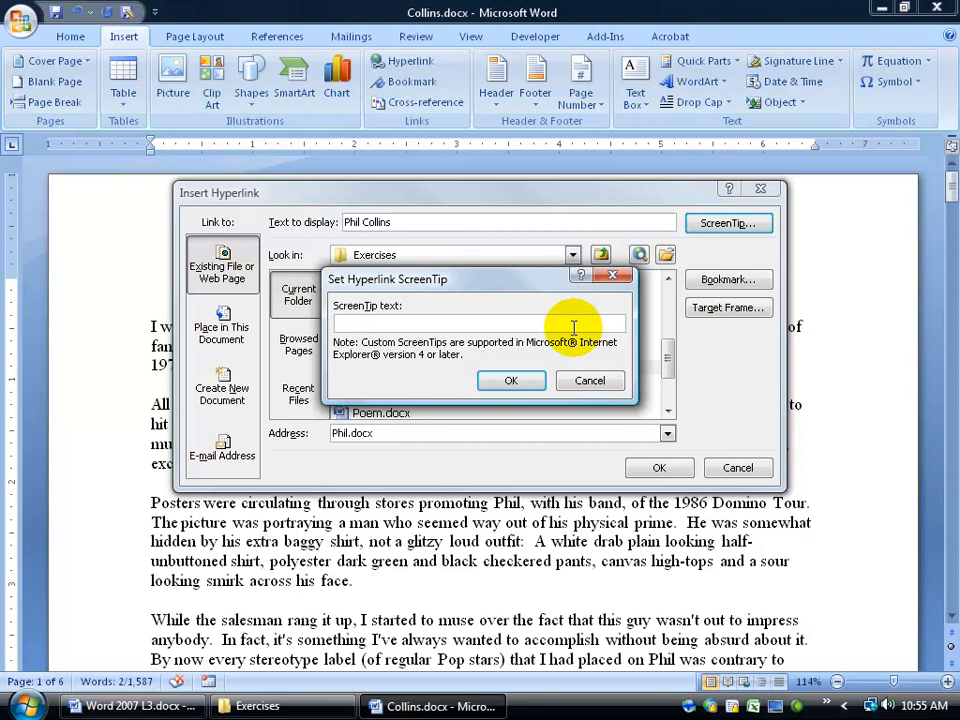
pyautogui.write("This is Phil's Logo document")
pyautogui.click(511, 380)
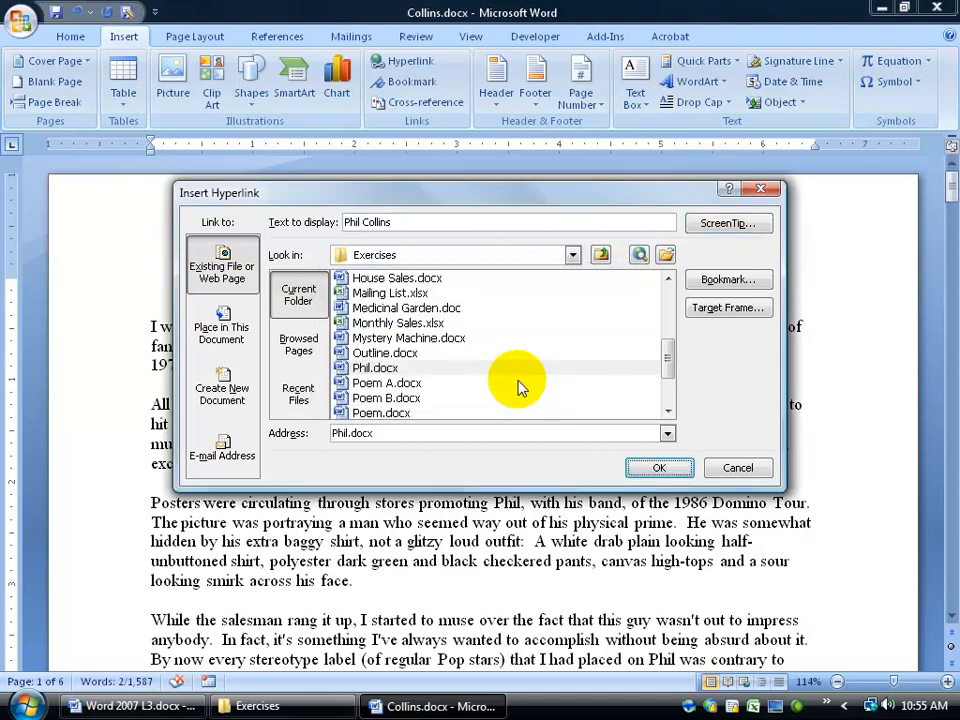
pyautogui.click(708, 223)
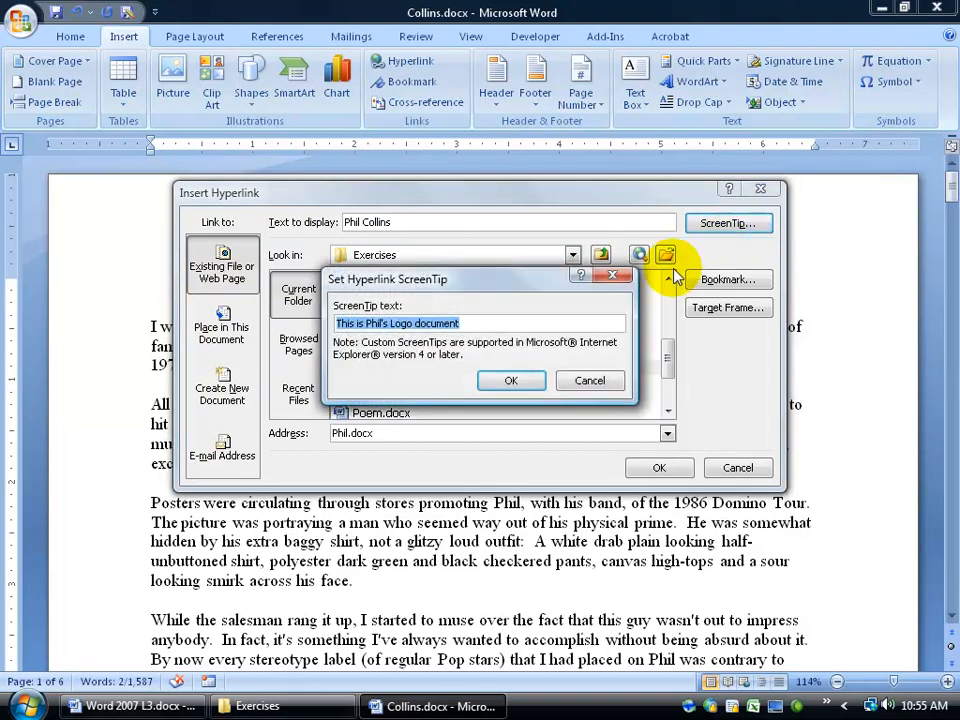
pyautogui.click(511, 381)
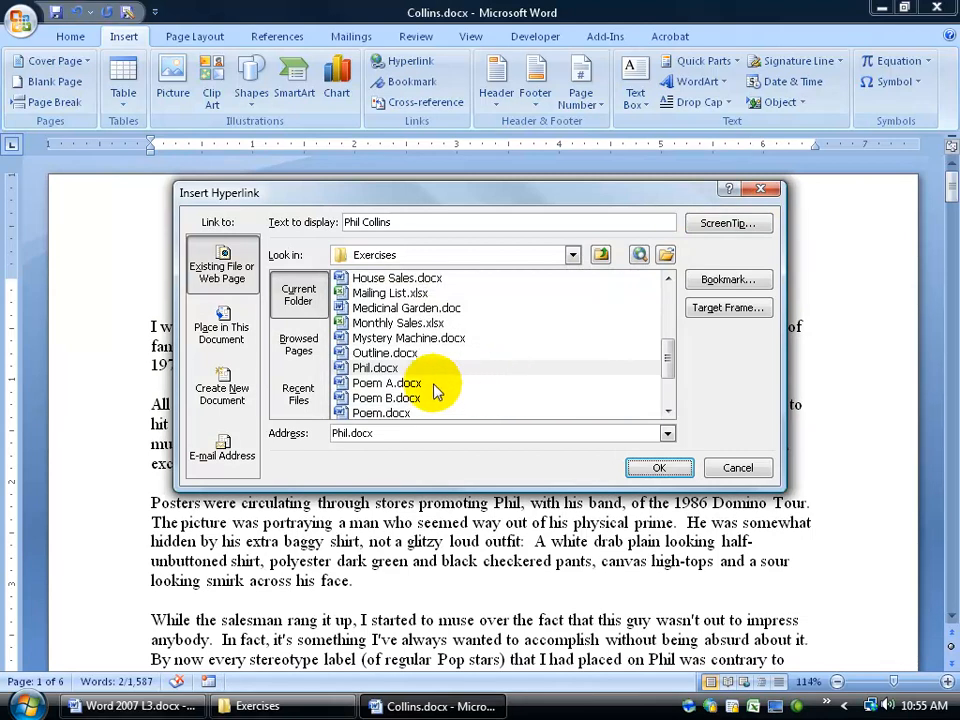
# Review the bookmarks in Phil.docx and Collins.docx, then link 'Phil Collins' to Phil.docx.
pyautogui.click(350, 369)
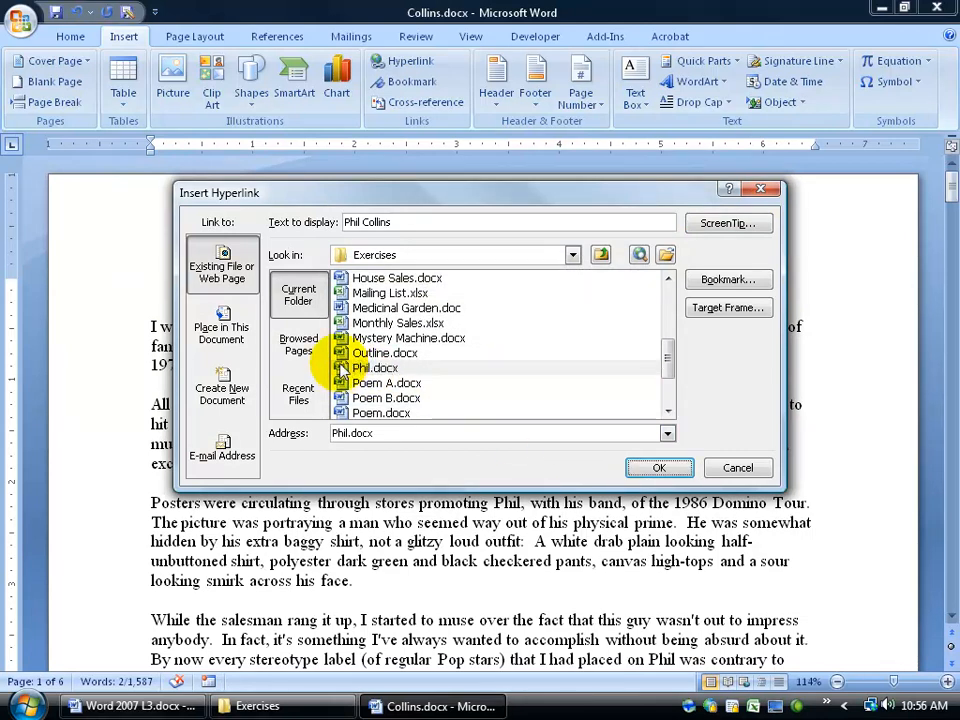
pyautogui.click(728, 279)
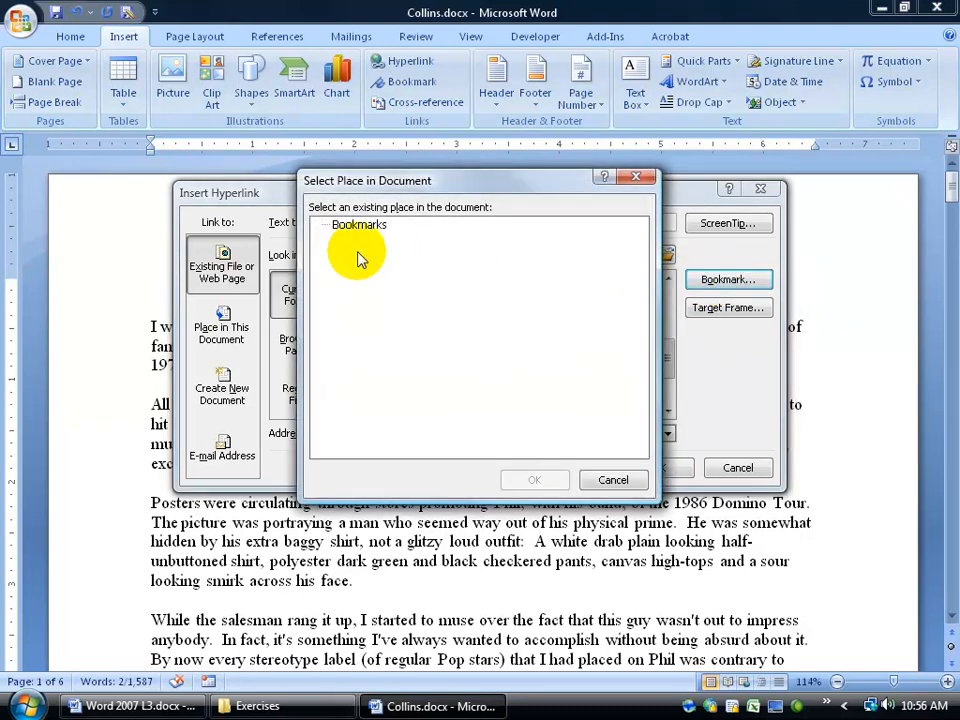
pyautogui.click(602, 481)
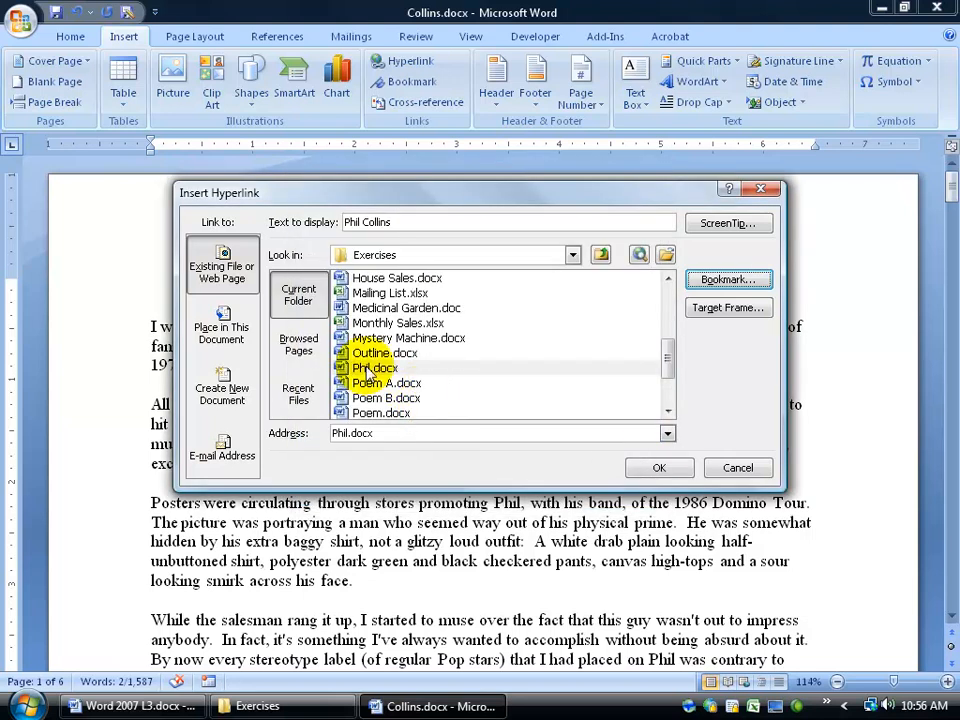
pyautogui.scroll(1, 680, 358)
pyautogui.moveTo(680, 358); pyautogui.dragTo(676, 342)
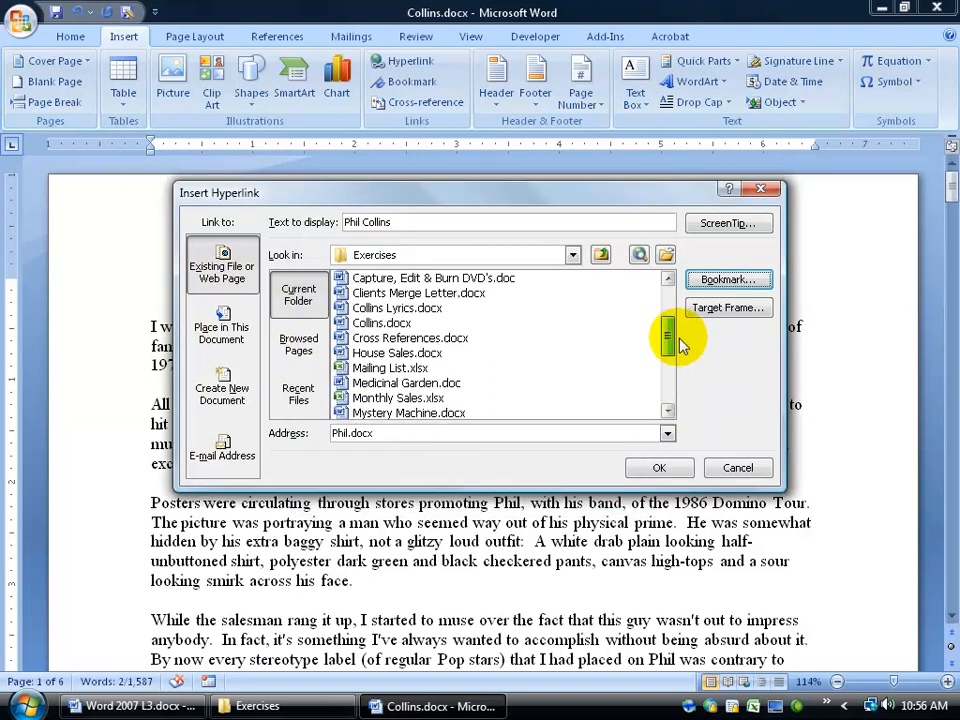
pyautogui.click(360, 323)
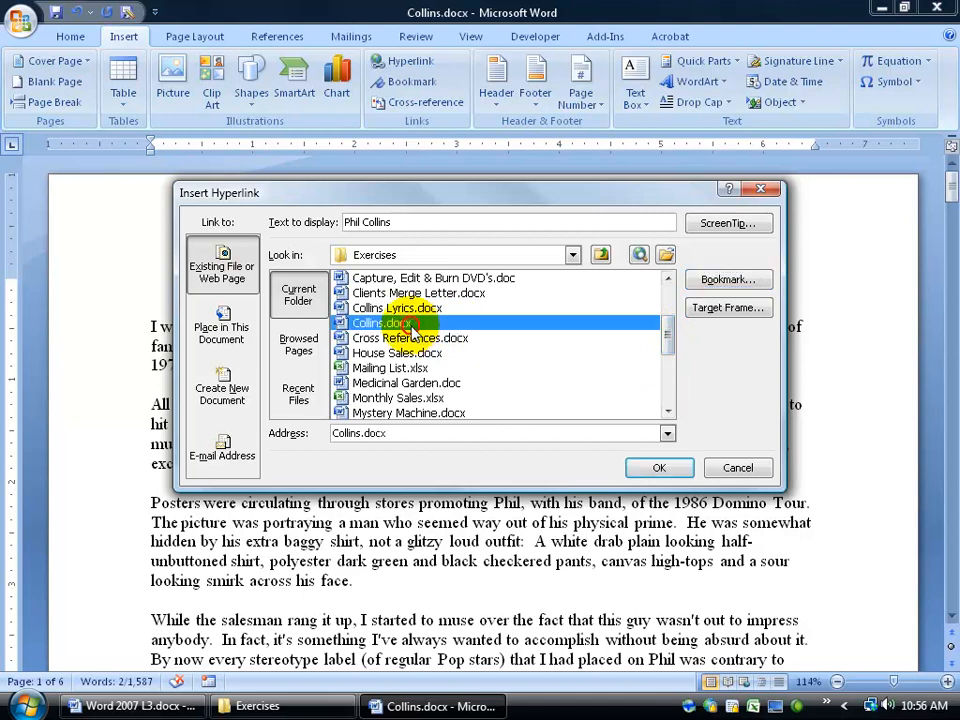
pyautogui.click(738, 280)
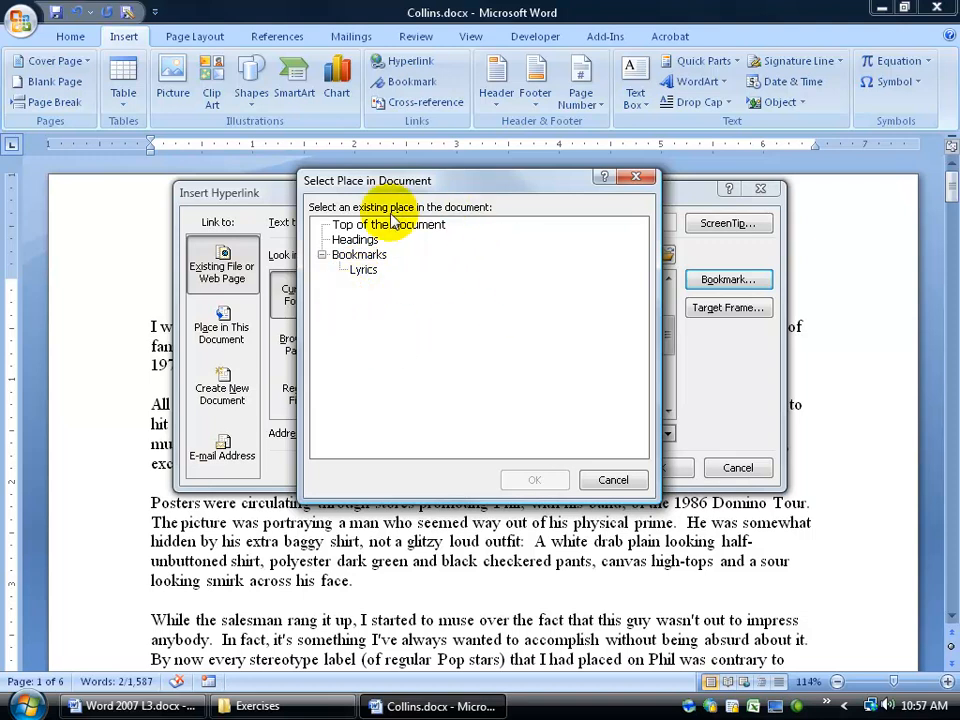
pyautogui.click(614, 481)
pyautogui.moveTo(671, 338); pyautogui.dragTo(670, 360)
pyautogui.click(397, 372)
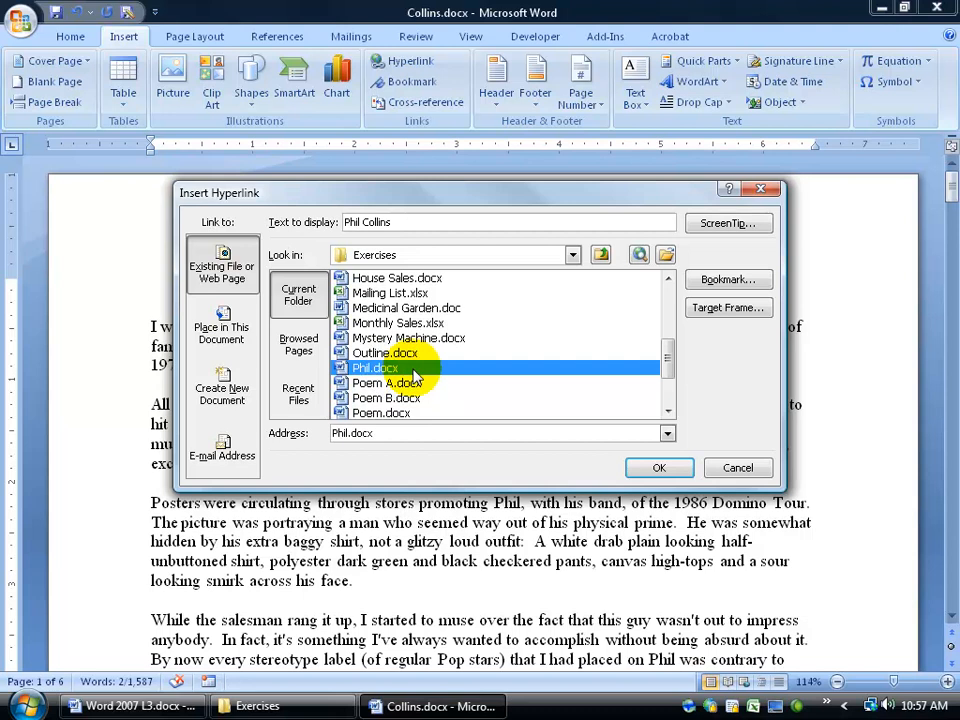
pyautogui.click(662, 469)
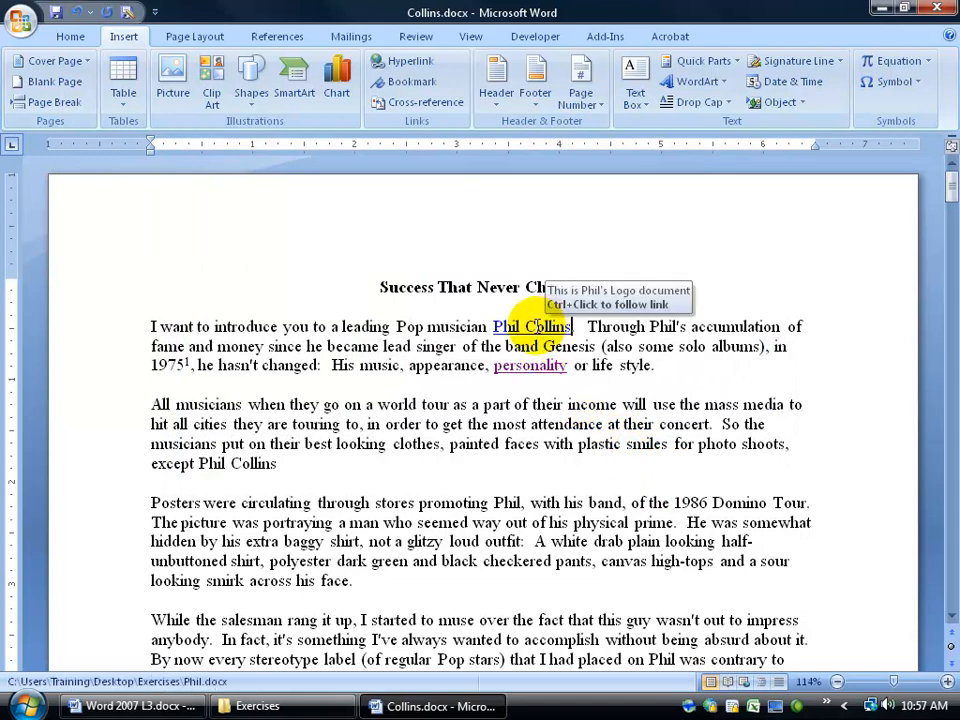
pyautogui.keyDown('ctrl'); pyautogui.click(536, 324); pyautogui.keyUp('ctrl')
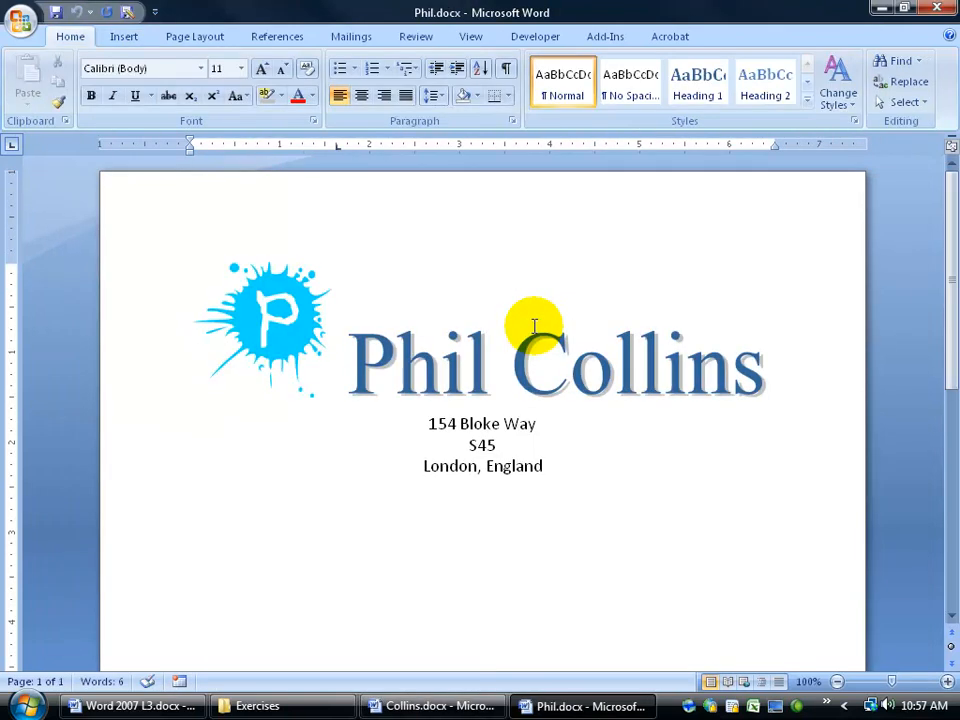
pyautogui.click(528, 355)
pyautogui.click(938, 10)
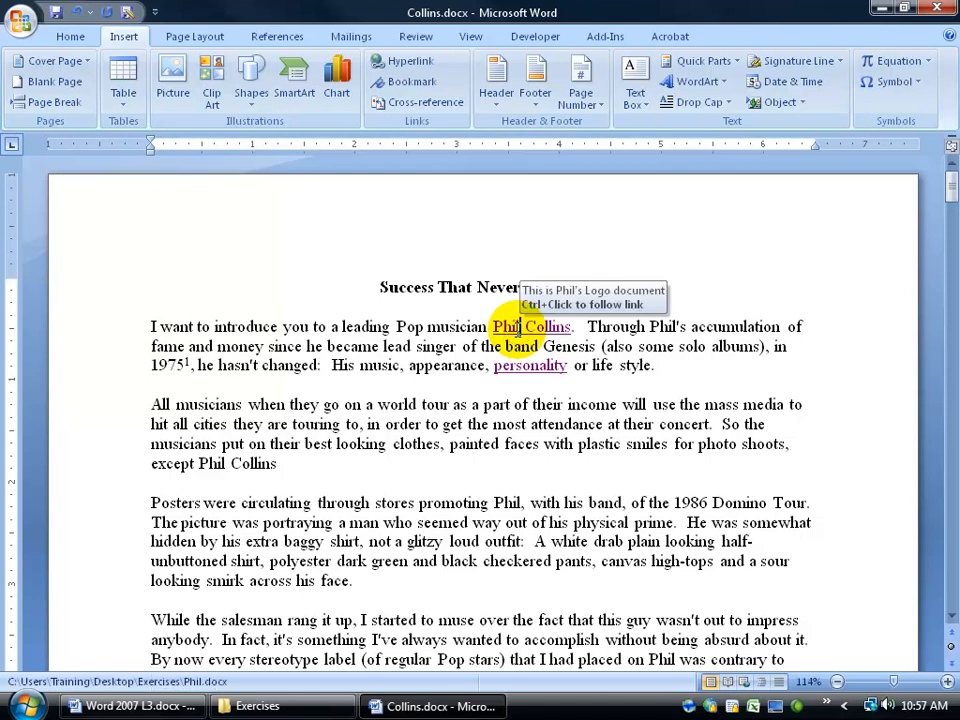
# Change the Phil Collins link to the contact's e-mail address with subject 'Howdy Phil'.
pyautogui.rightClick(520, 330)
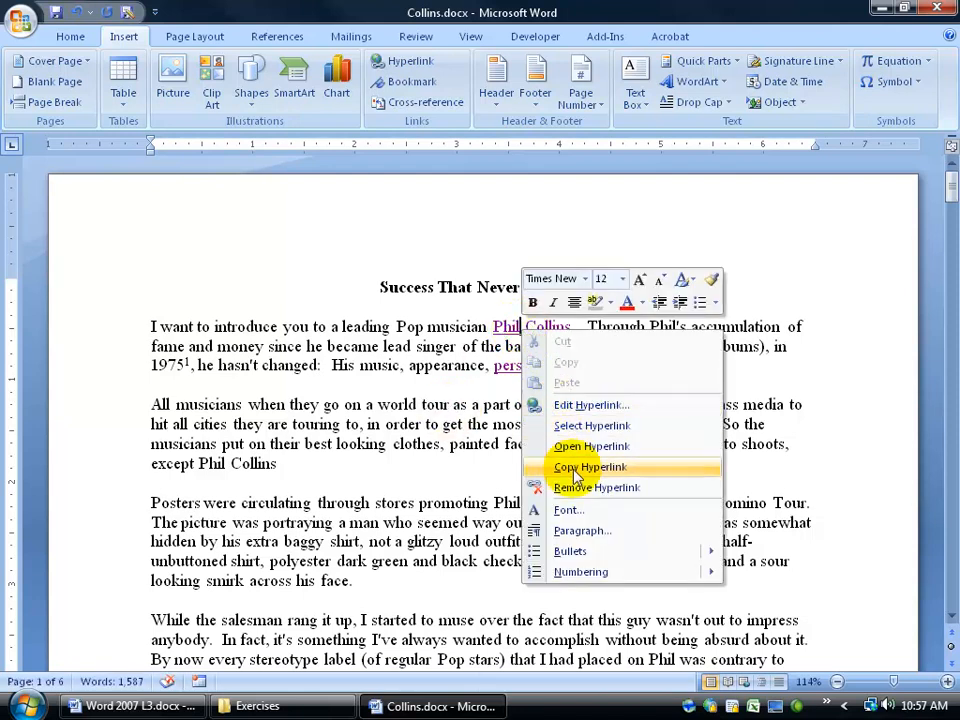
pyautogui.click(560, 404)
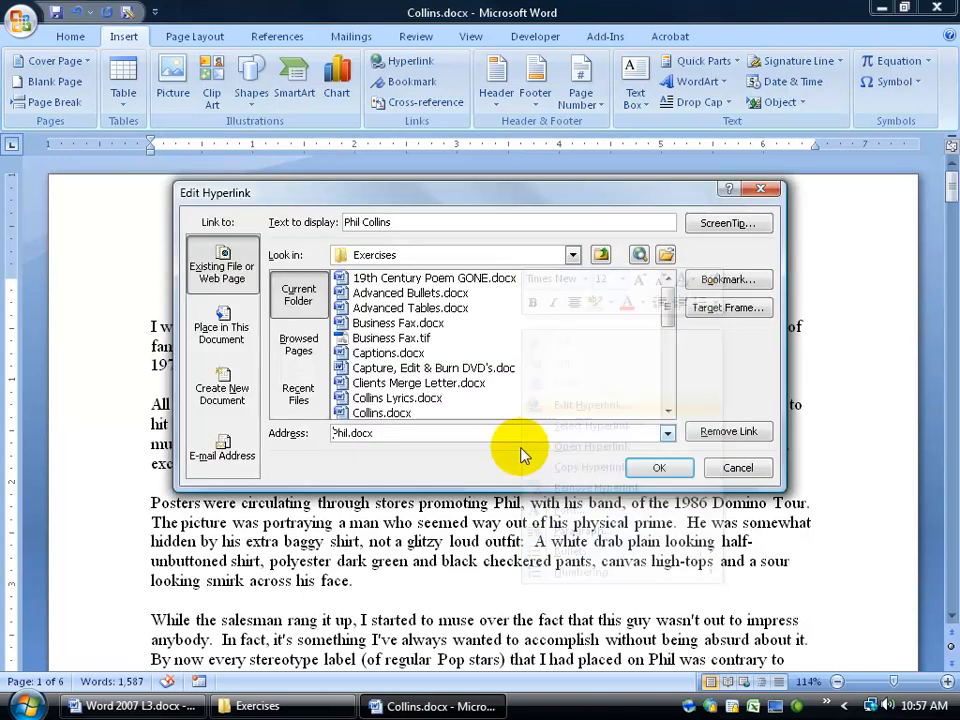
pyautogui.click(222, 448)
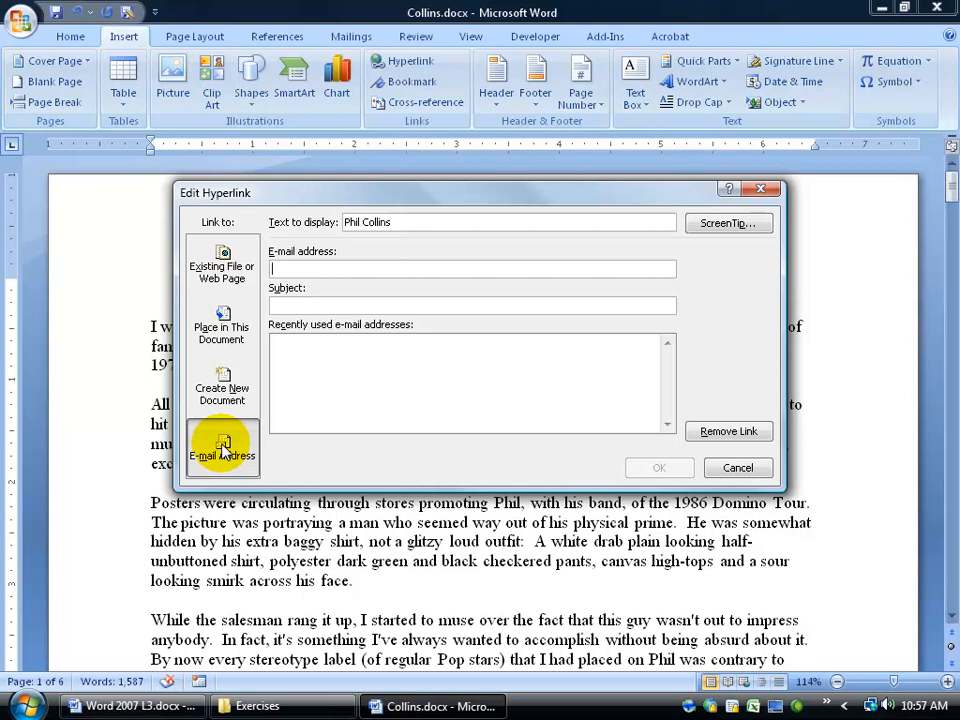
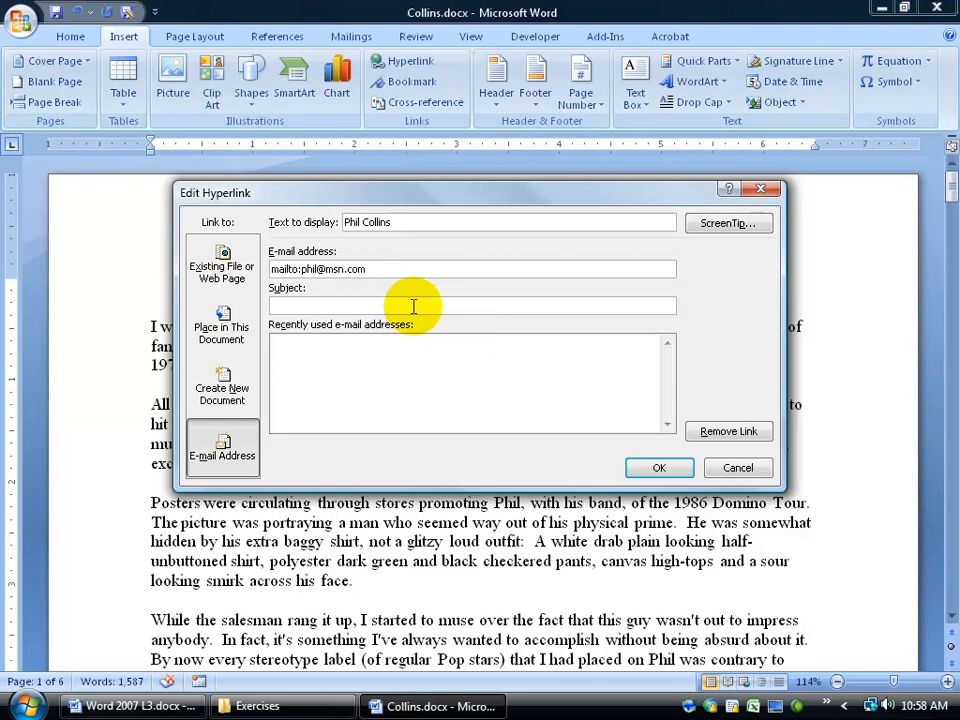
pyautogui.click(413, 305)
pyautogui.moveTo(430, 196); pyautogui.dragTo(439, 367)
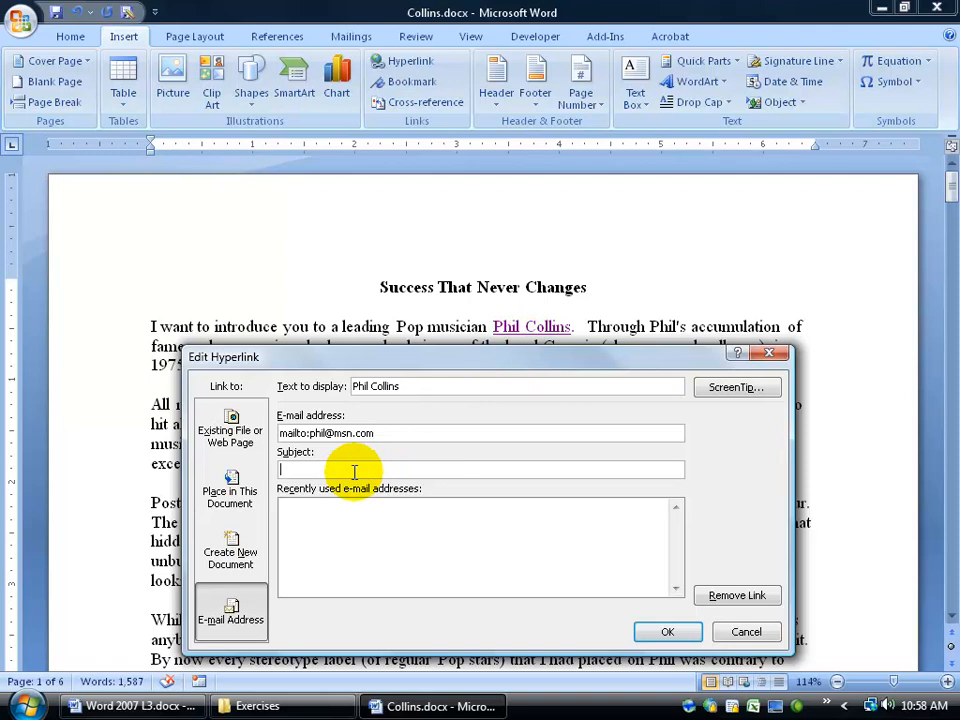
pyautogui.moveTo(369, 365); pyautogui.dragTo(369, 318)
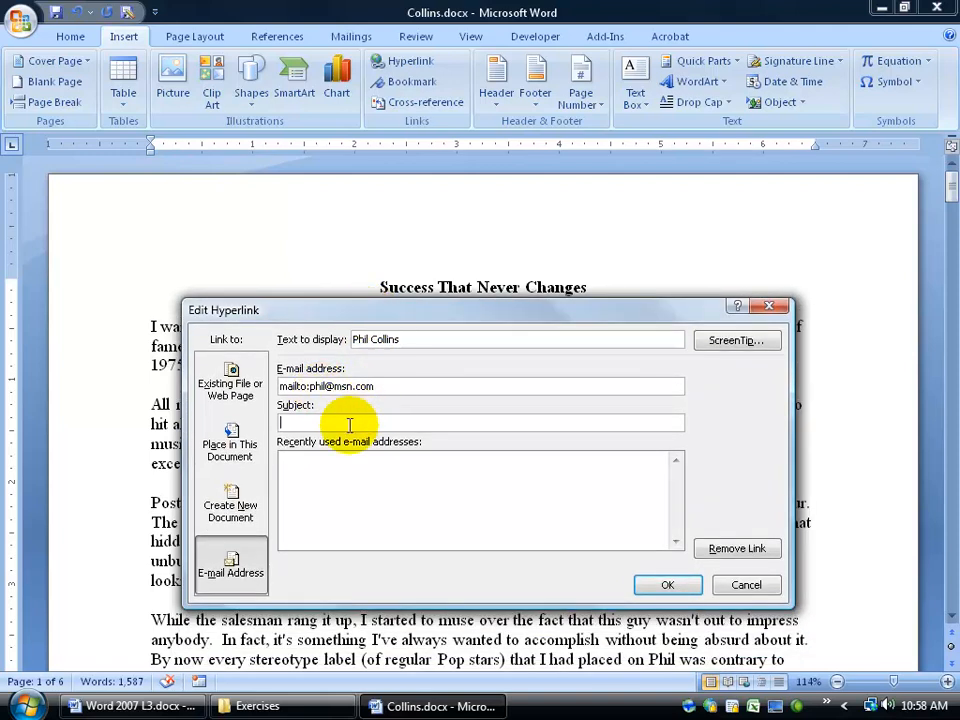
pyautogui.write('Howdy Phil')
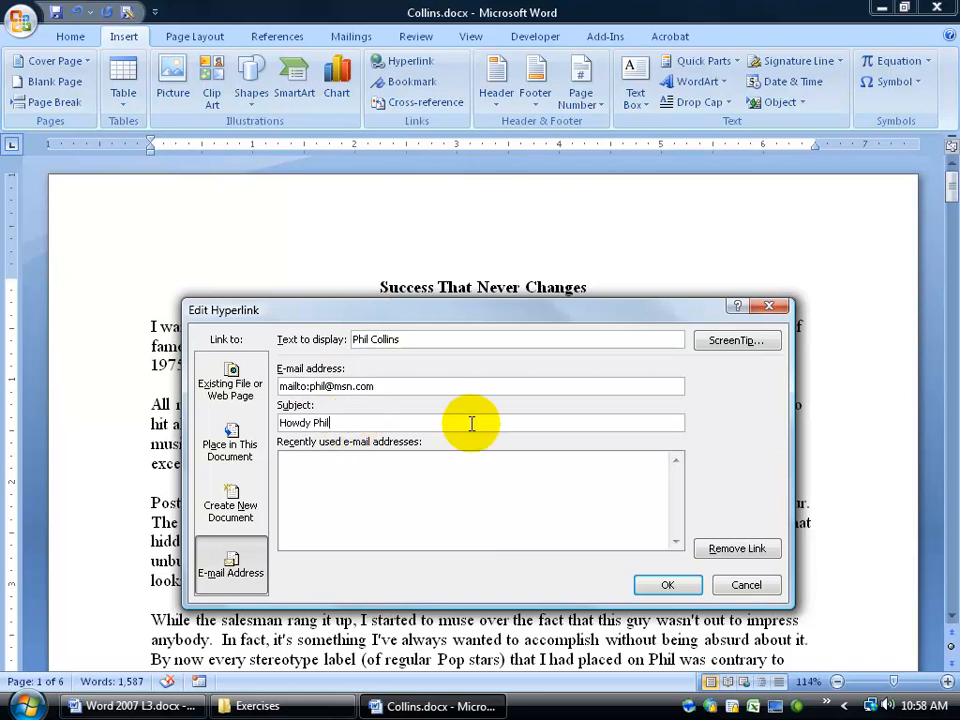
# Set the ScreenTip to 'email address. Talk to Phil' and apply the link.
pyautogui.click(738, 342)
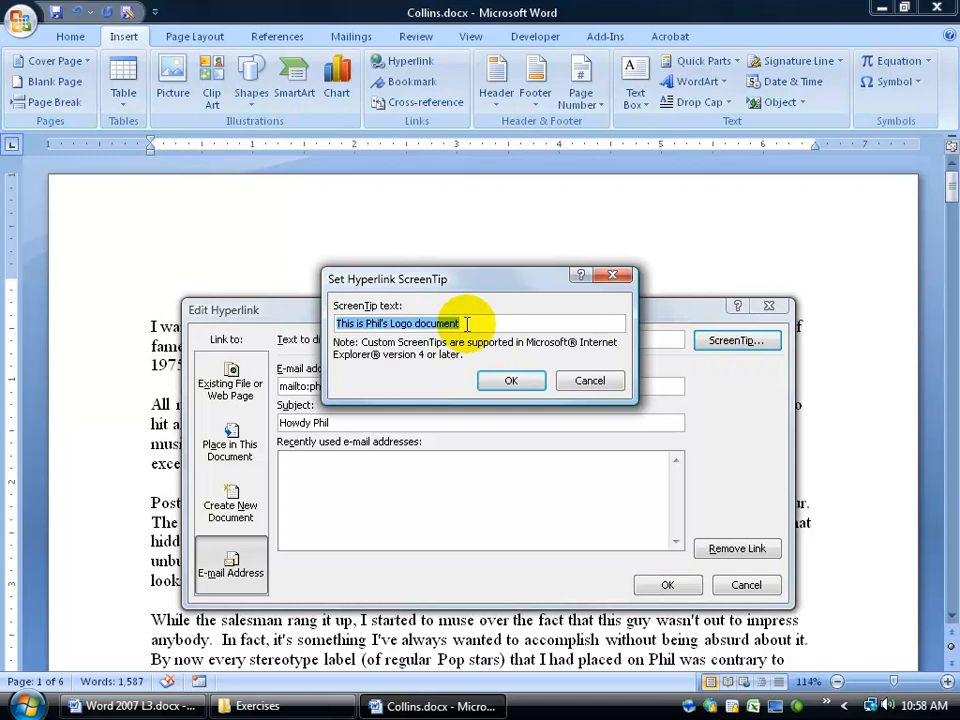
pyautogui.write('email address.  Talk to Phil')
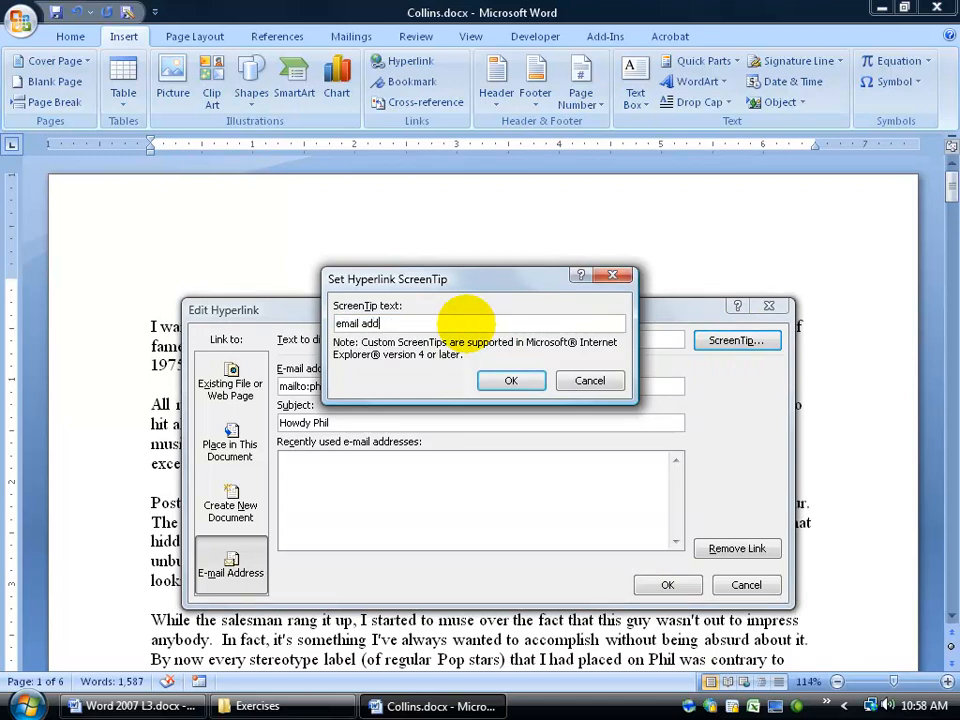
pyautogui.click(512, 380)
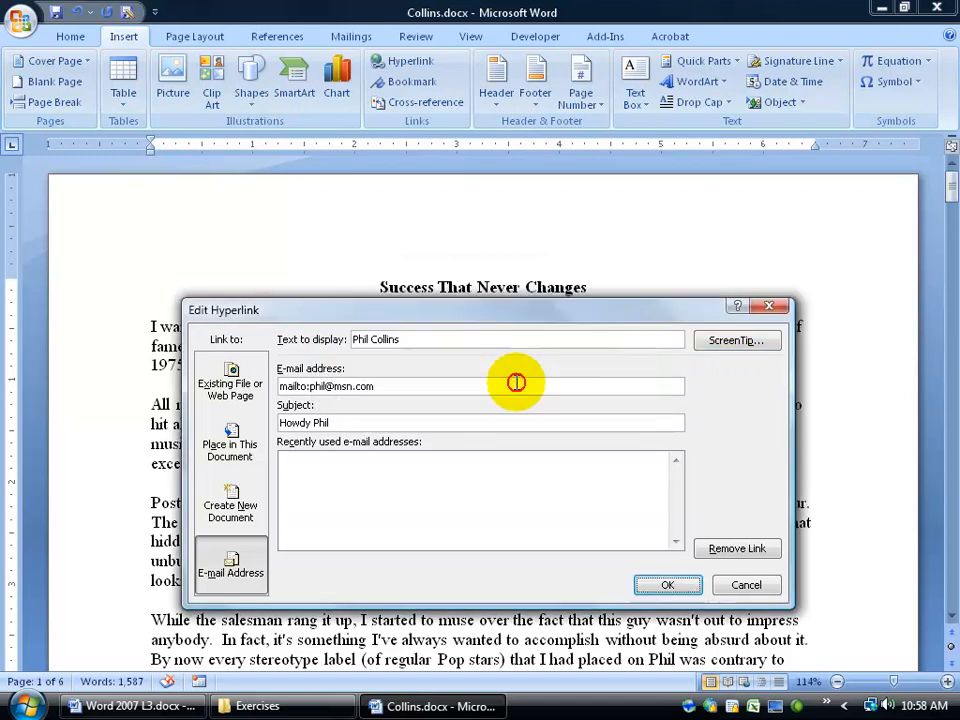
pyautogui.click(662, 584)
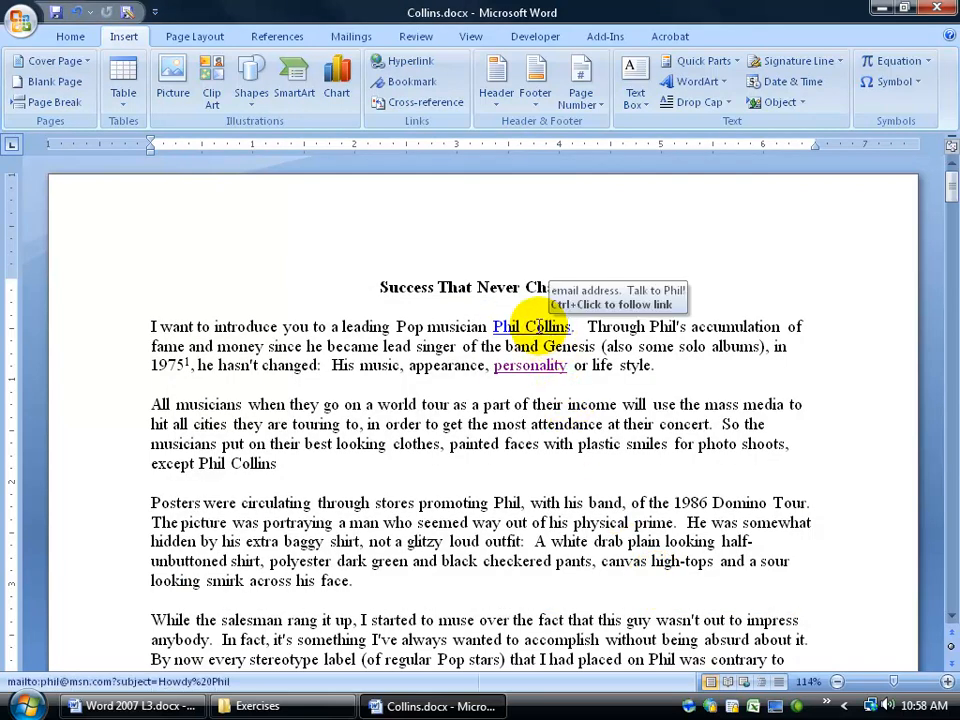
pyautogui.keyDown('ctrl'); pyautogui.click(538, 326); pyautogui.keyUp('ctrl')
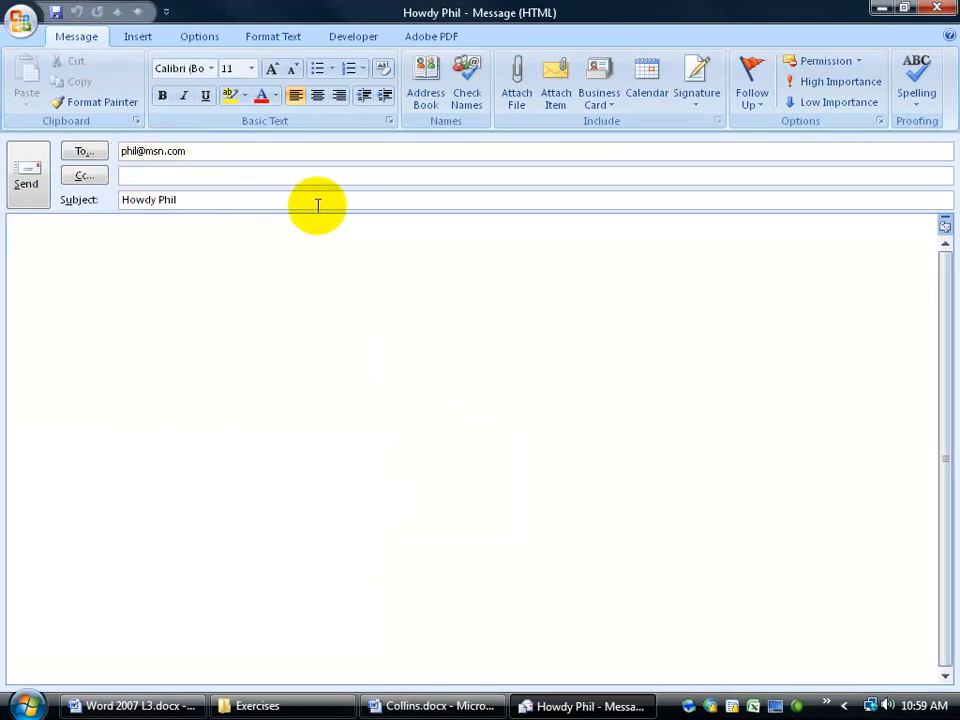
pyautogui.click(937, 8)
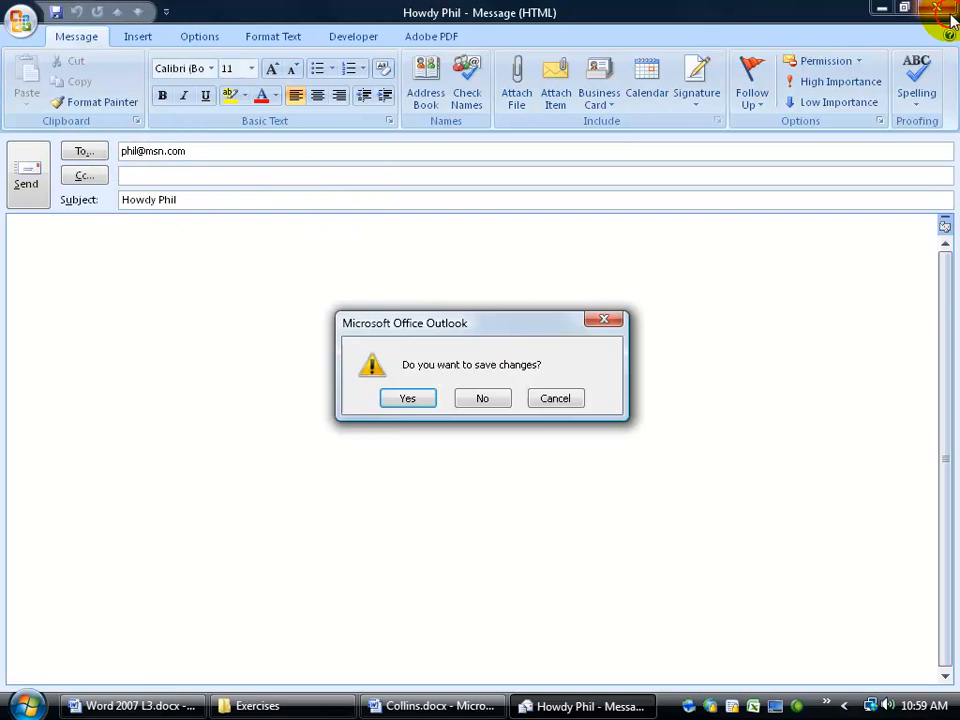
pyautogui.click(483, 398)
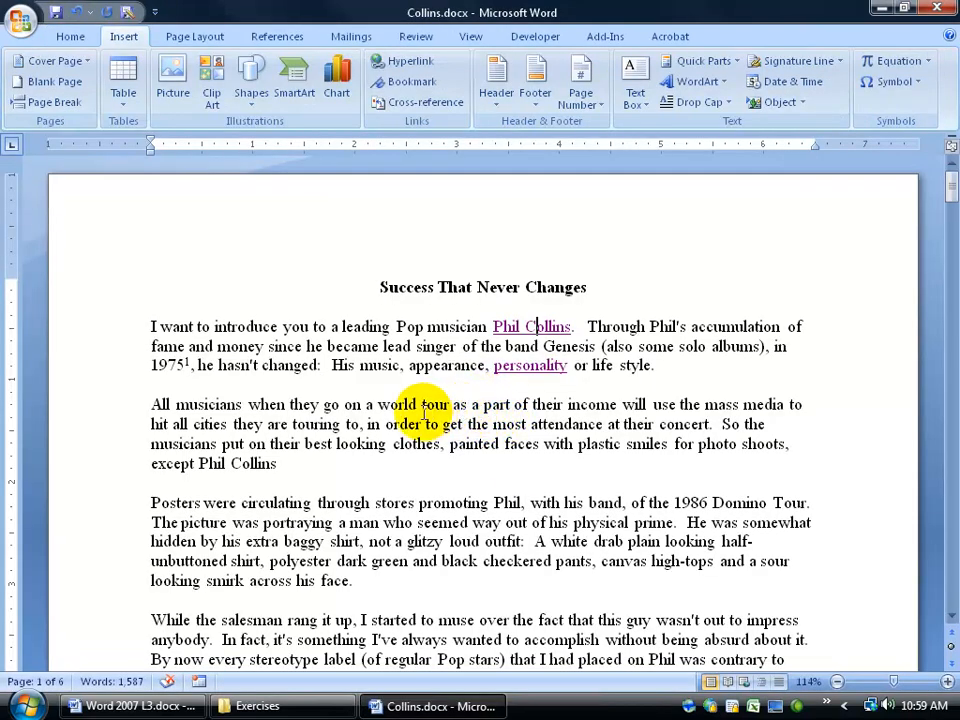
pyautogui.rightClick(508, 333)
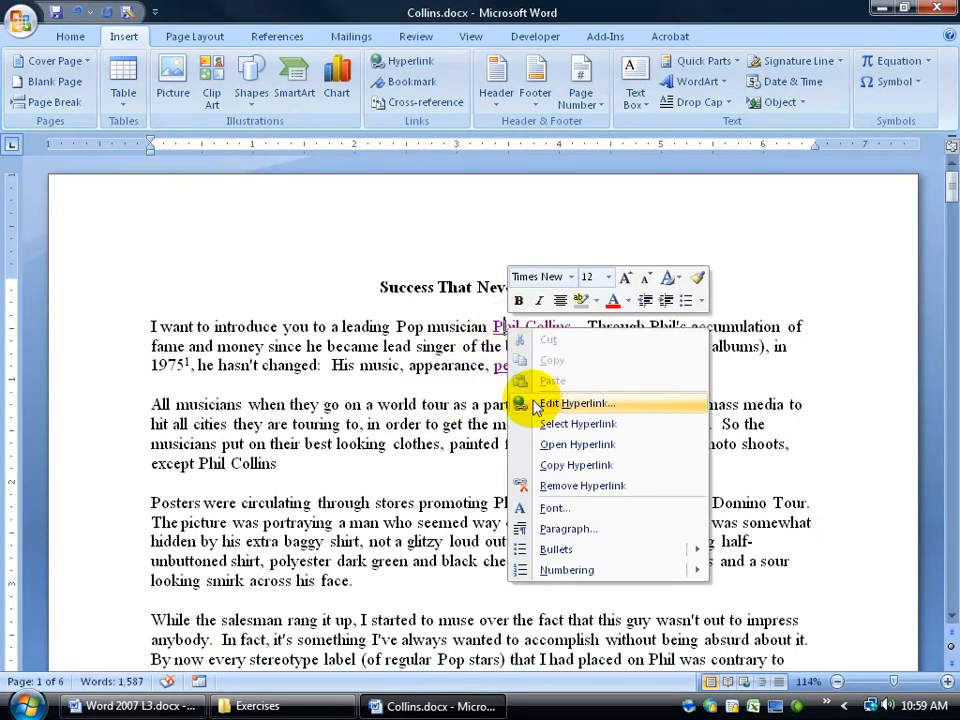
pyautogui.click(570, 488)
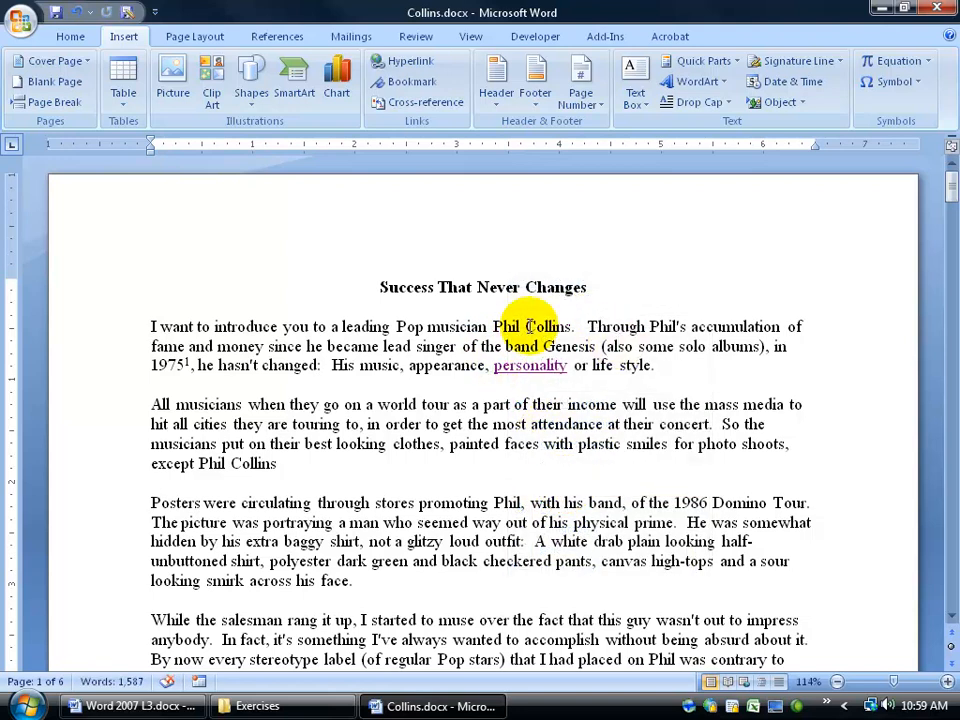
pyautogui.moveTo(495, 329); pyautogui.dragTo(557, 336)
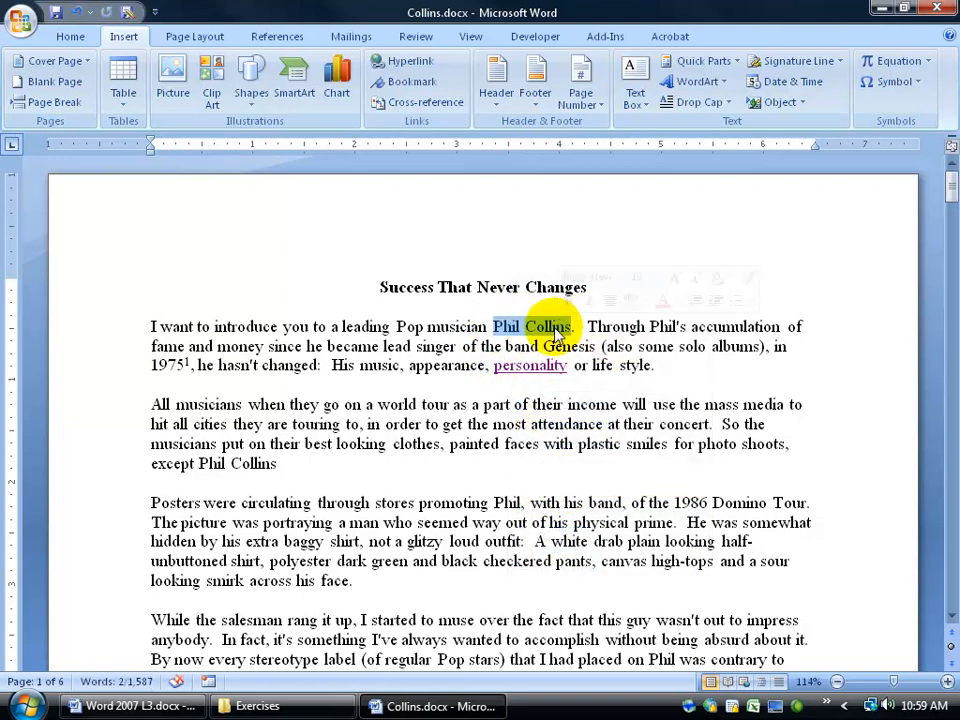
pyautogui.rightClick(557, 335)
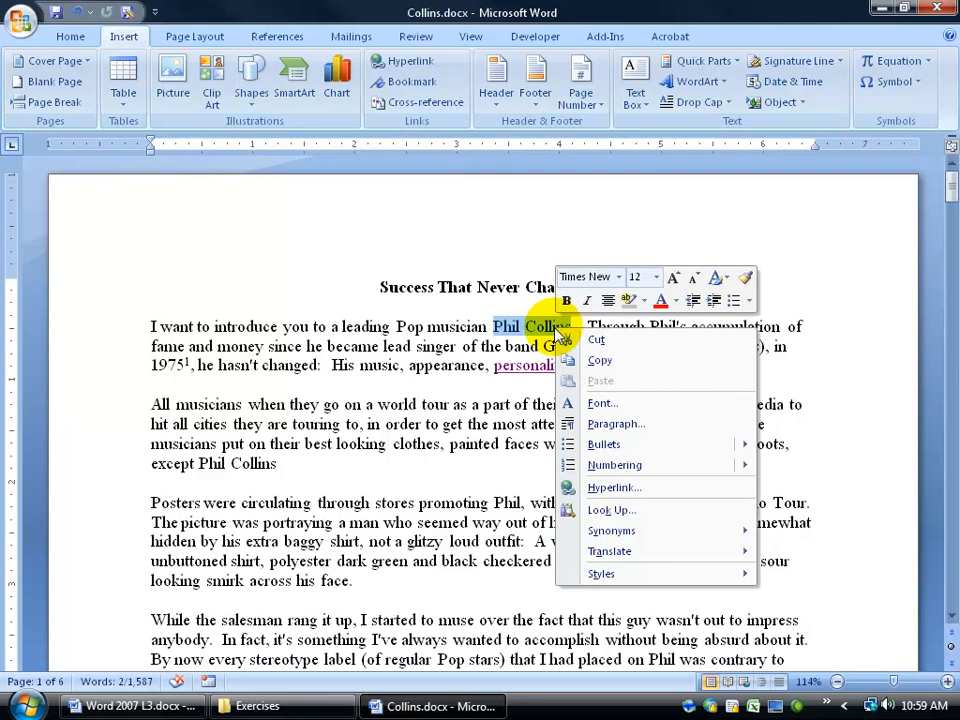
pyautogui.click(606, 488)
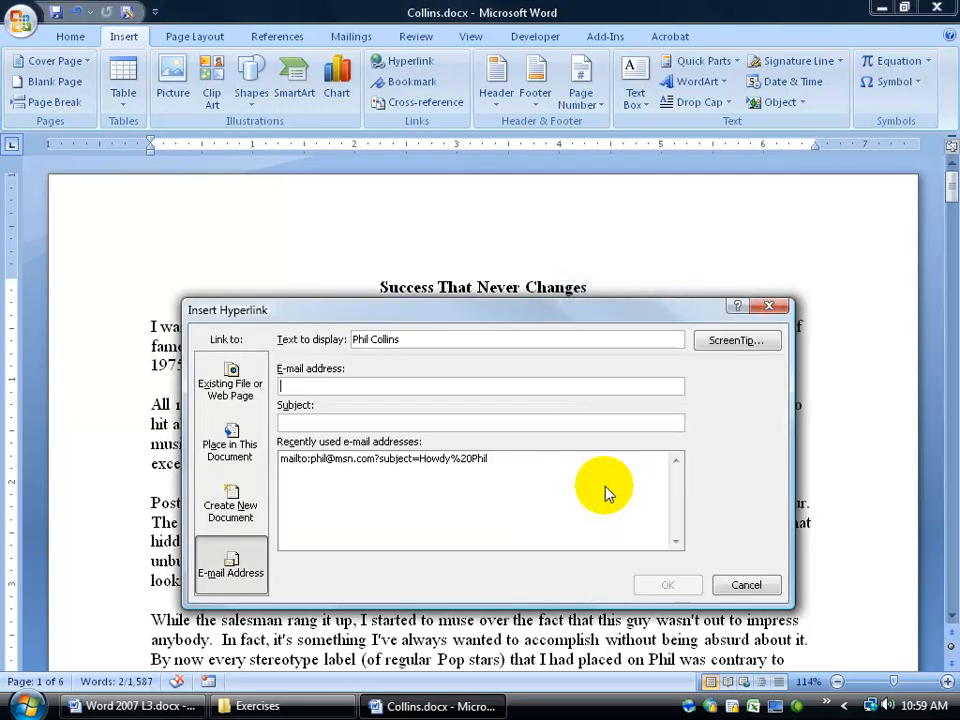
pyautogui.click(232, 386)
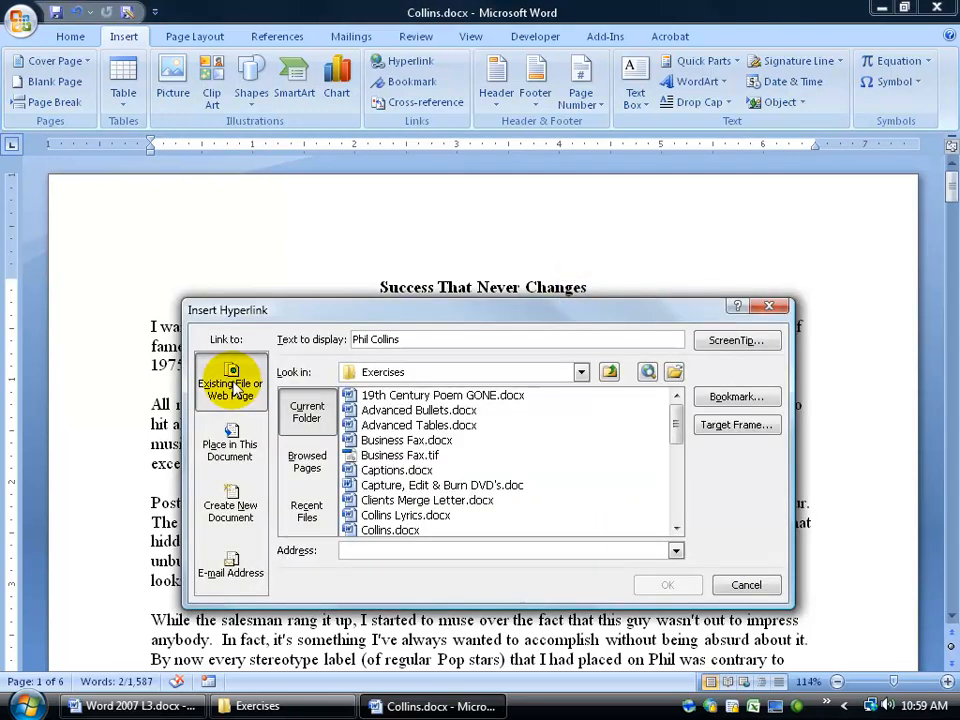
pyautogui.click(360, 550)
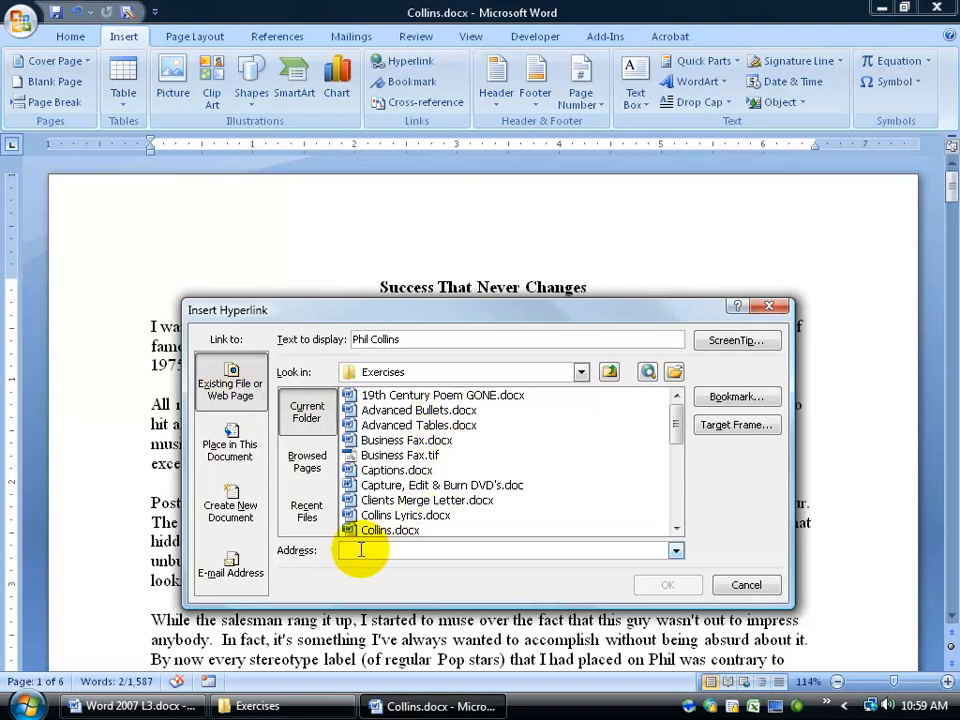
pyautogui.write('ww')
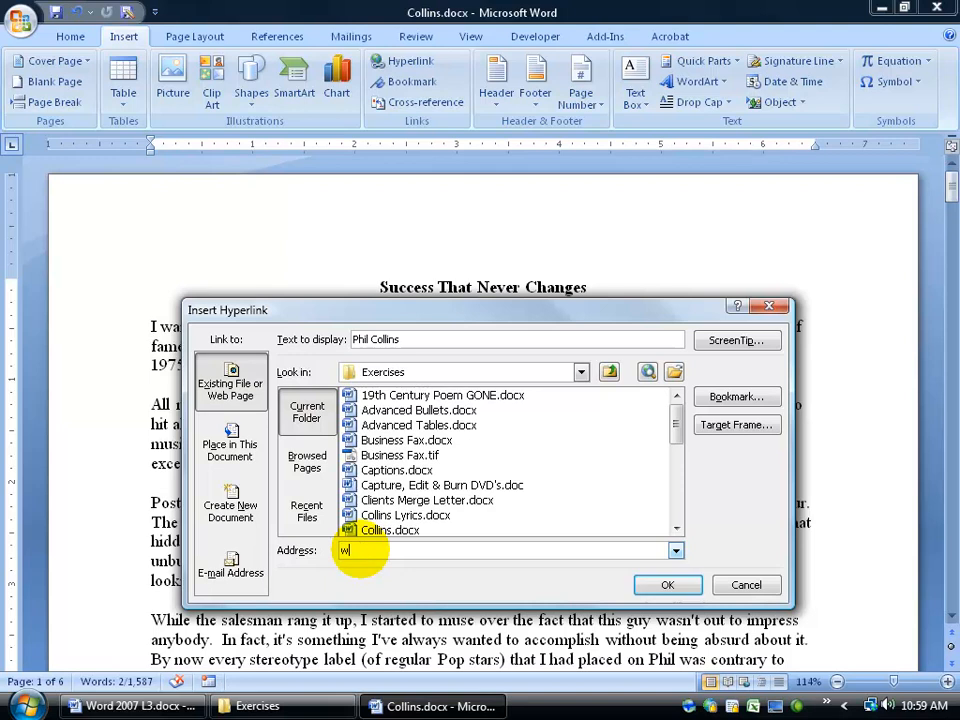
pyautogui.write('w.')
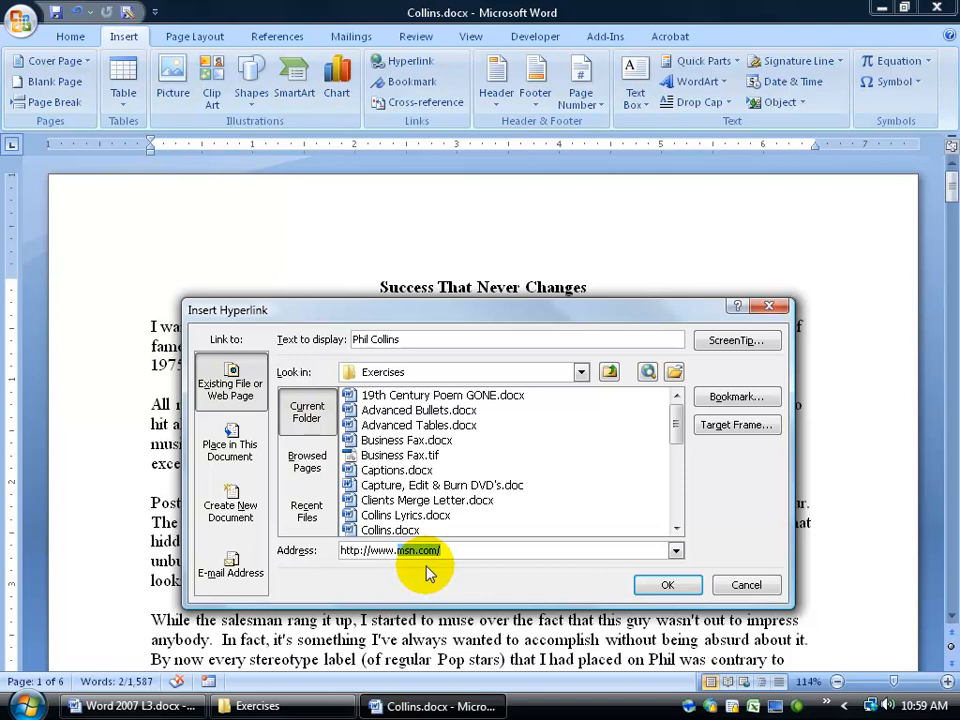
pyautogui.press('Delete')
pyautogui.write('disney.com')
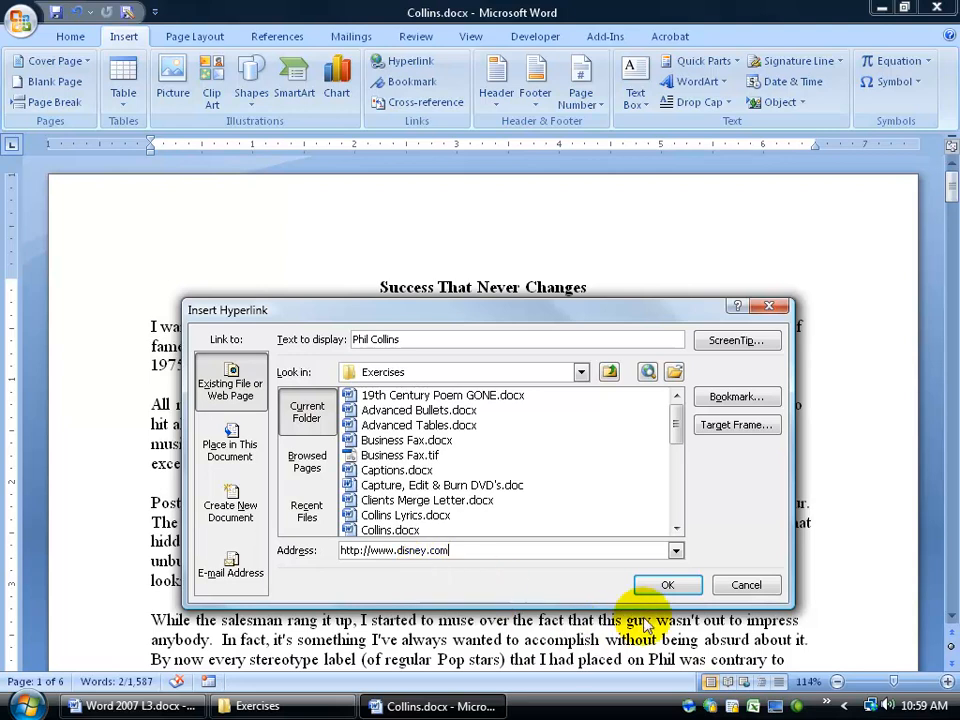
pyautogui.click(655, 584)
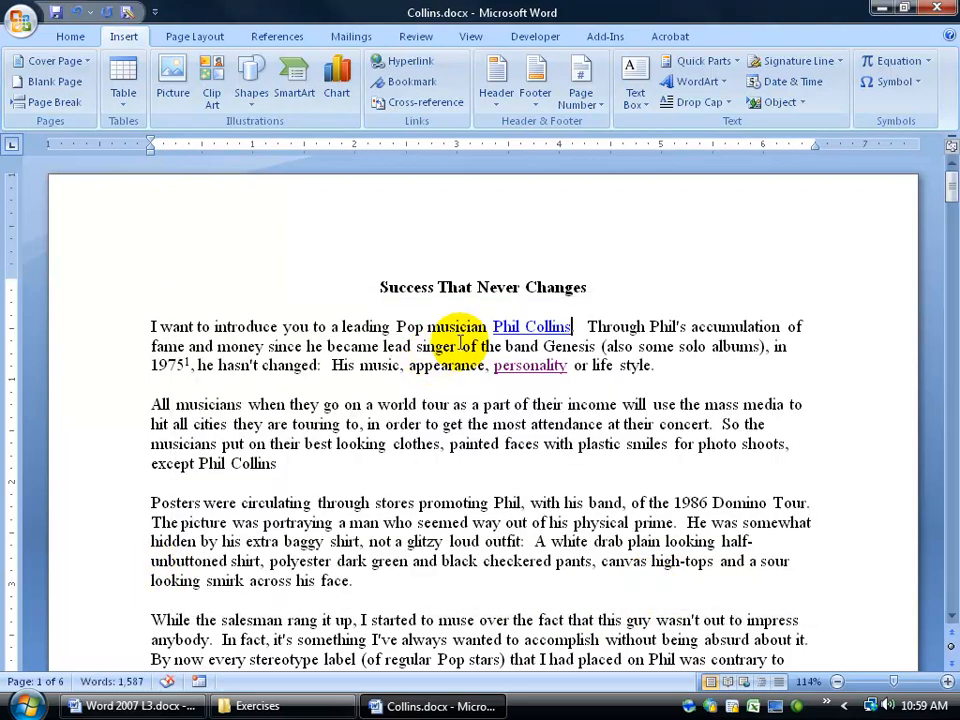
# Check the link's ScreenTip and follow the Phil Collins link to open the Disney website.
pyautogui.moveTo(506, 327)
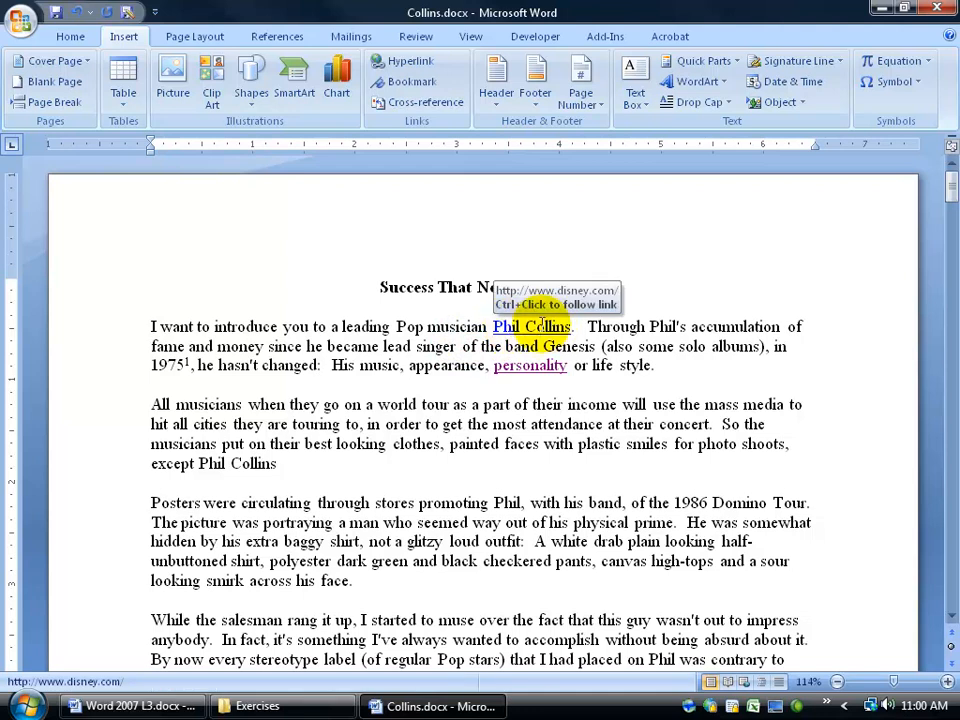
pyautogui.keyDown('ctrl'); pyautogui.click(533, 332); pyautogui.keyUp('ctrl')
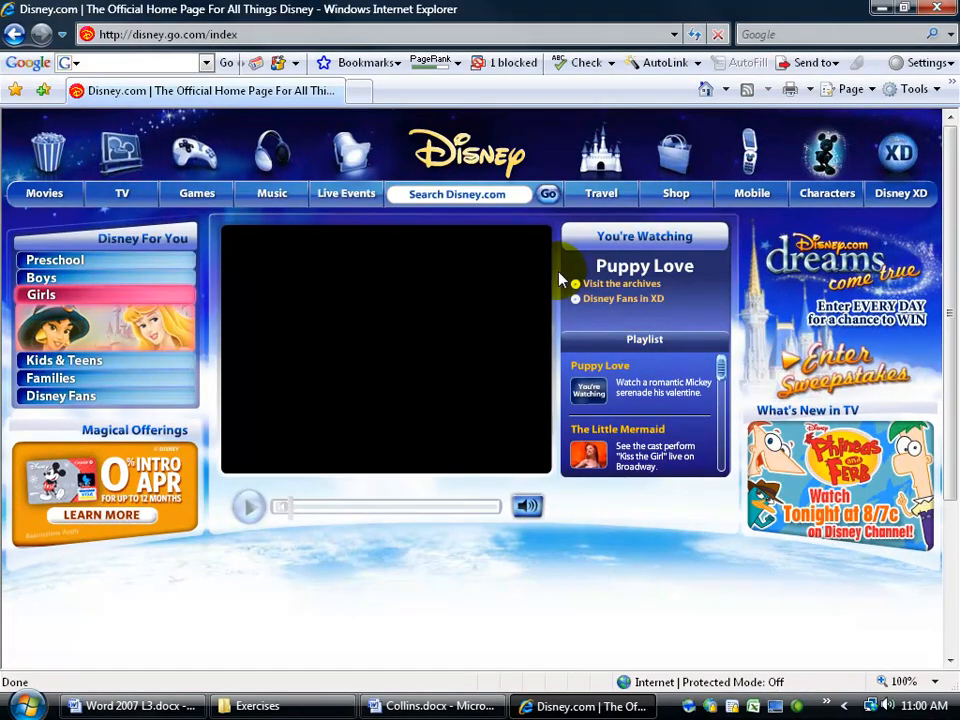
# Close Internet Explorer to return to Collins.docx in Word.
pyautogui.click(937, 10)
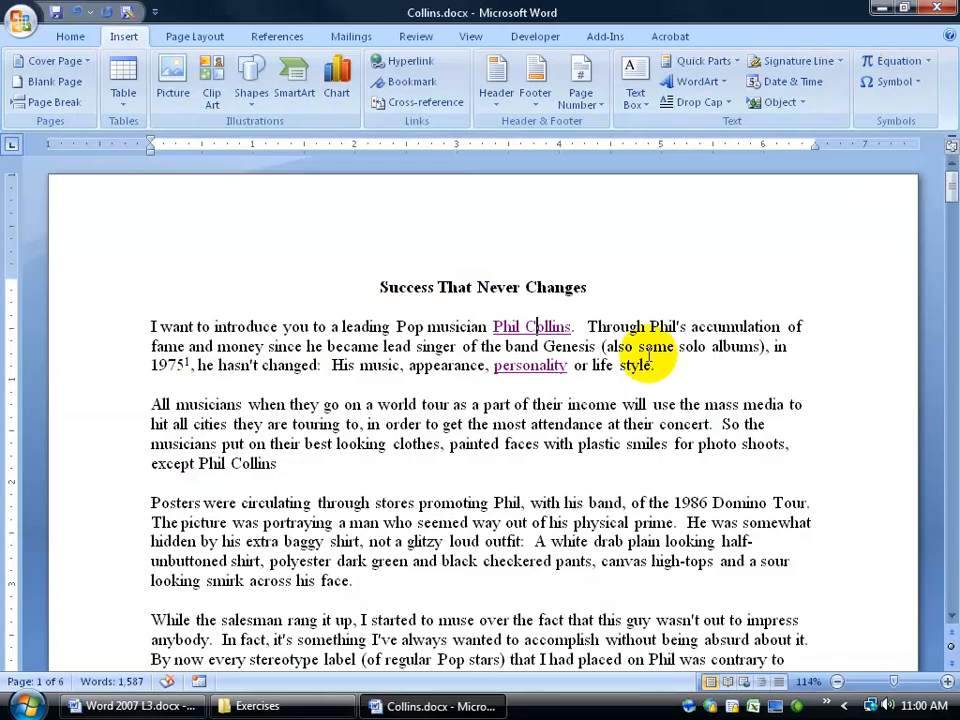